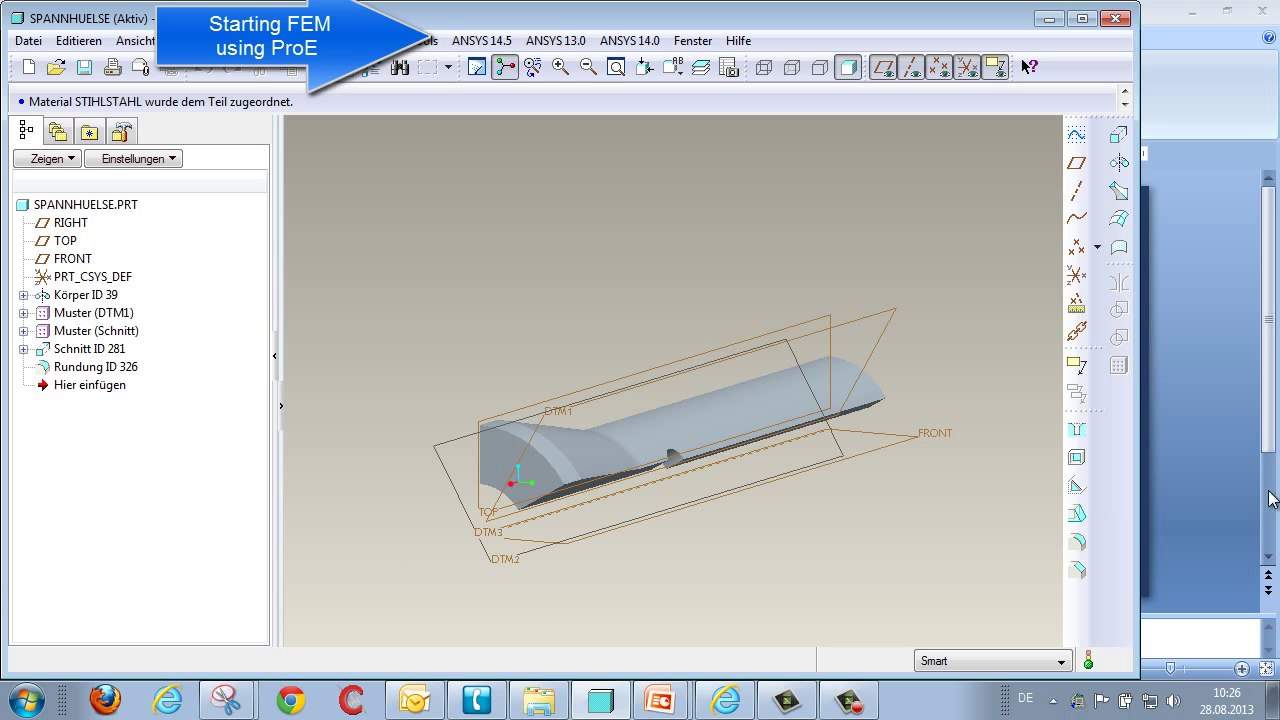
Use Pro/ENGINEER's ANSYS 14.5 menu to open the SPANNHUELSE part in a new Workbench session
{"action": "left_click", "coordinate": [488, 42]}
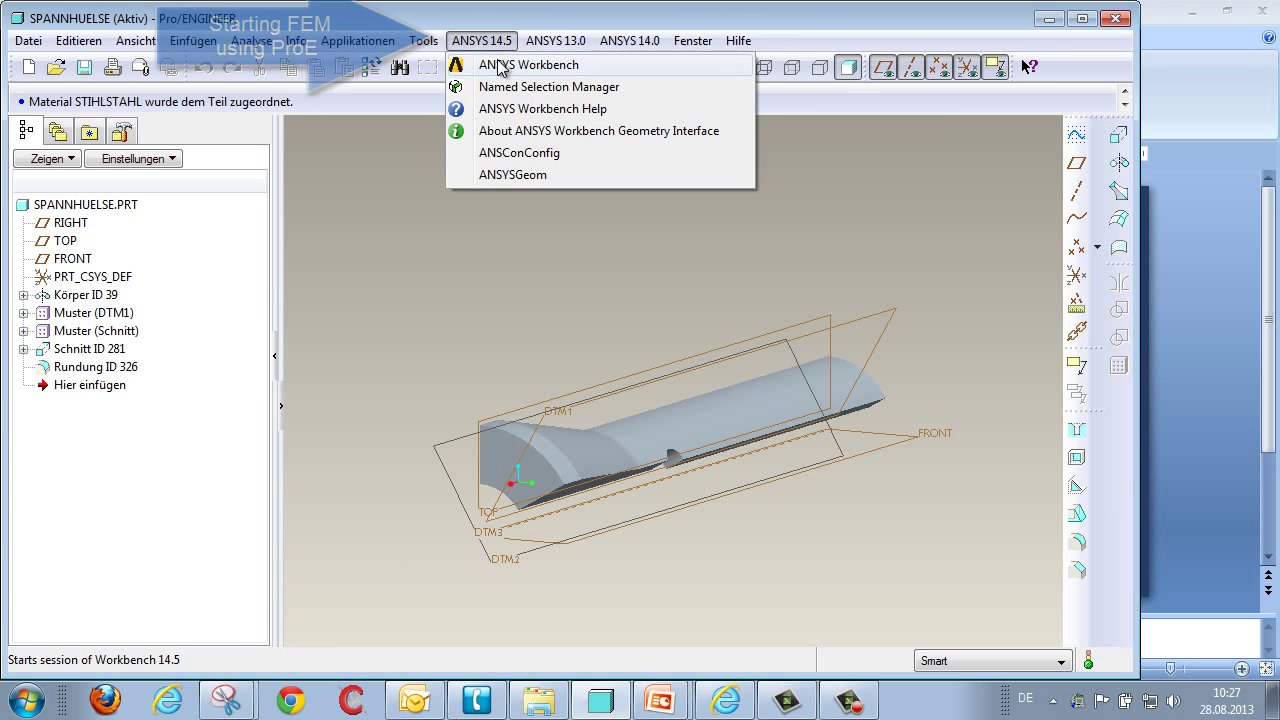
{"action": "left_click", "coordinate": [495, 64]}
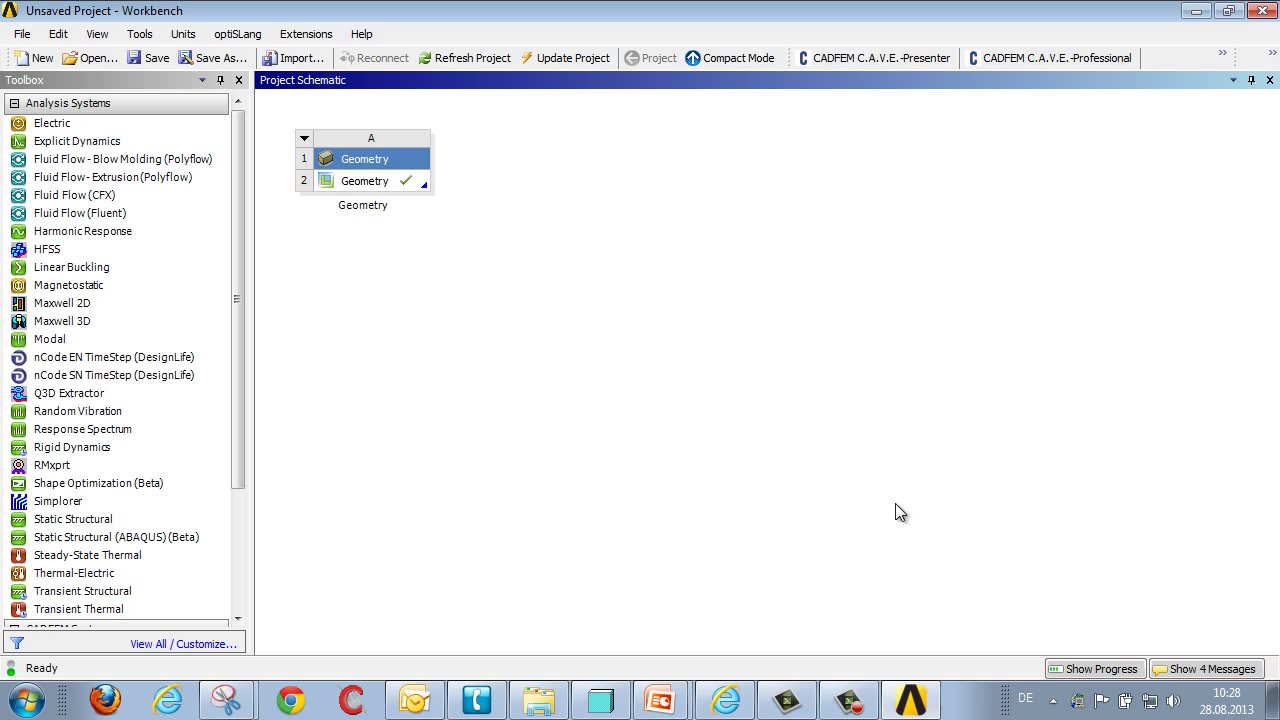
Load the WB-FKM extension through Manage Extensions
{"action": "left_click", "coordinate": [320, 35]}
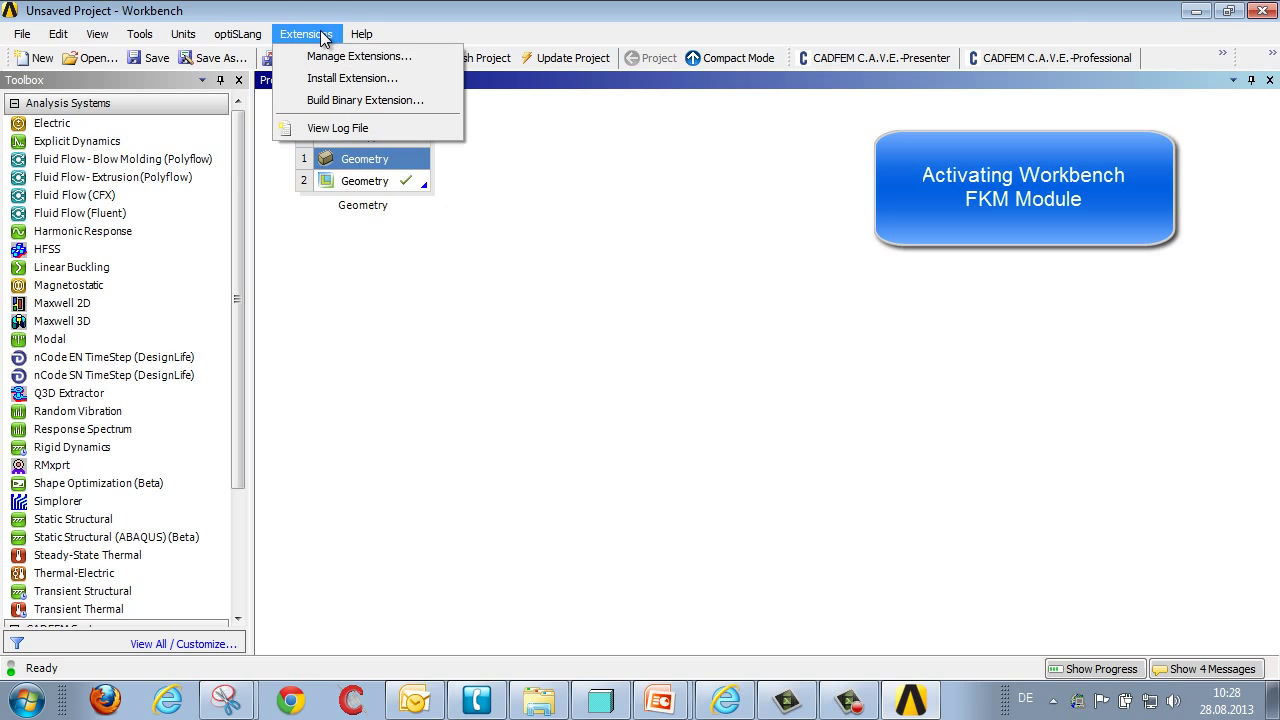
{"action": "left_click", "coordinate": [340, 56]}
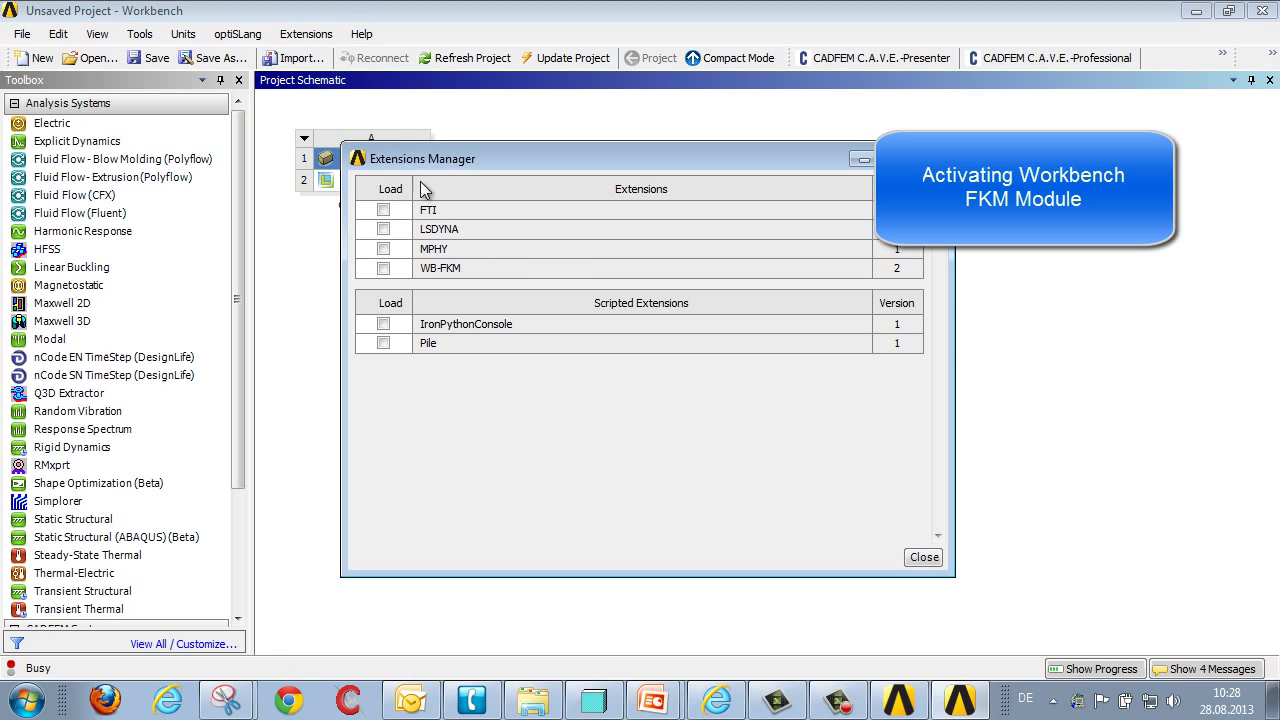
{"action": "left_click", "coordinate": [384, 268]}
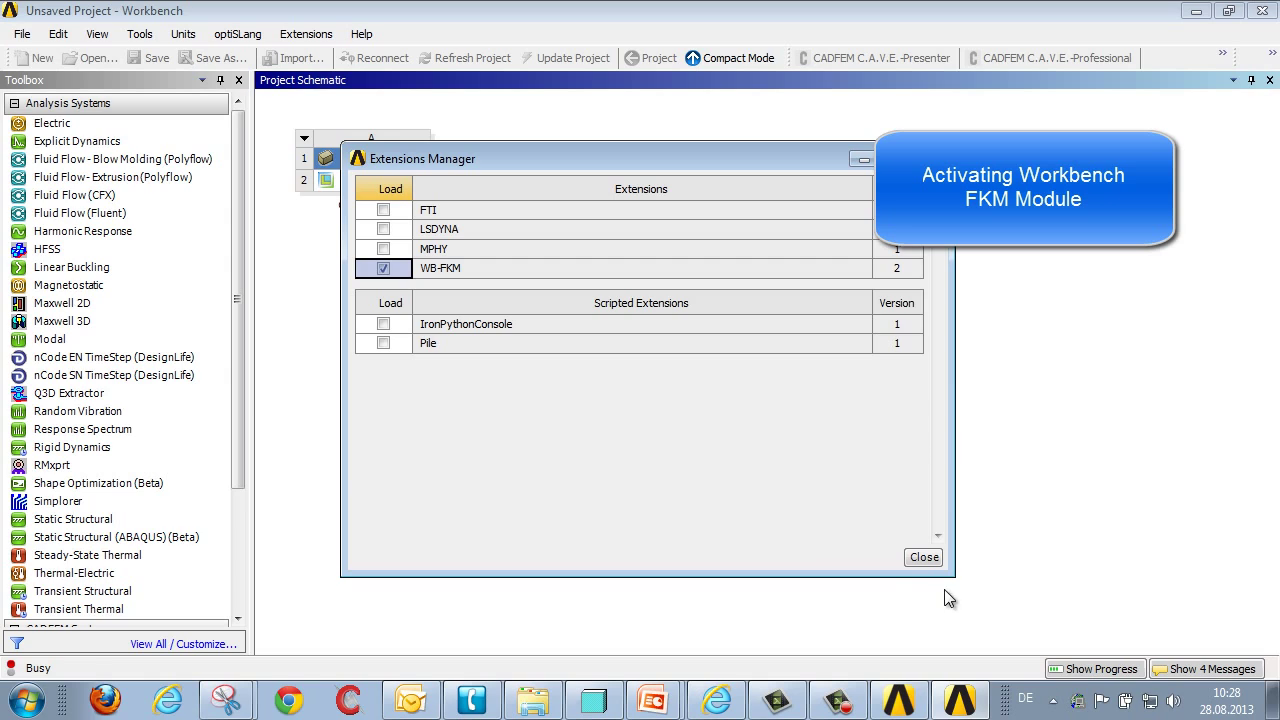
{"action": "left_click", "coordinate": [930, 558]}
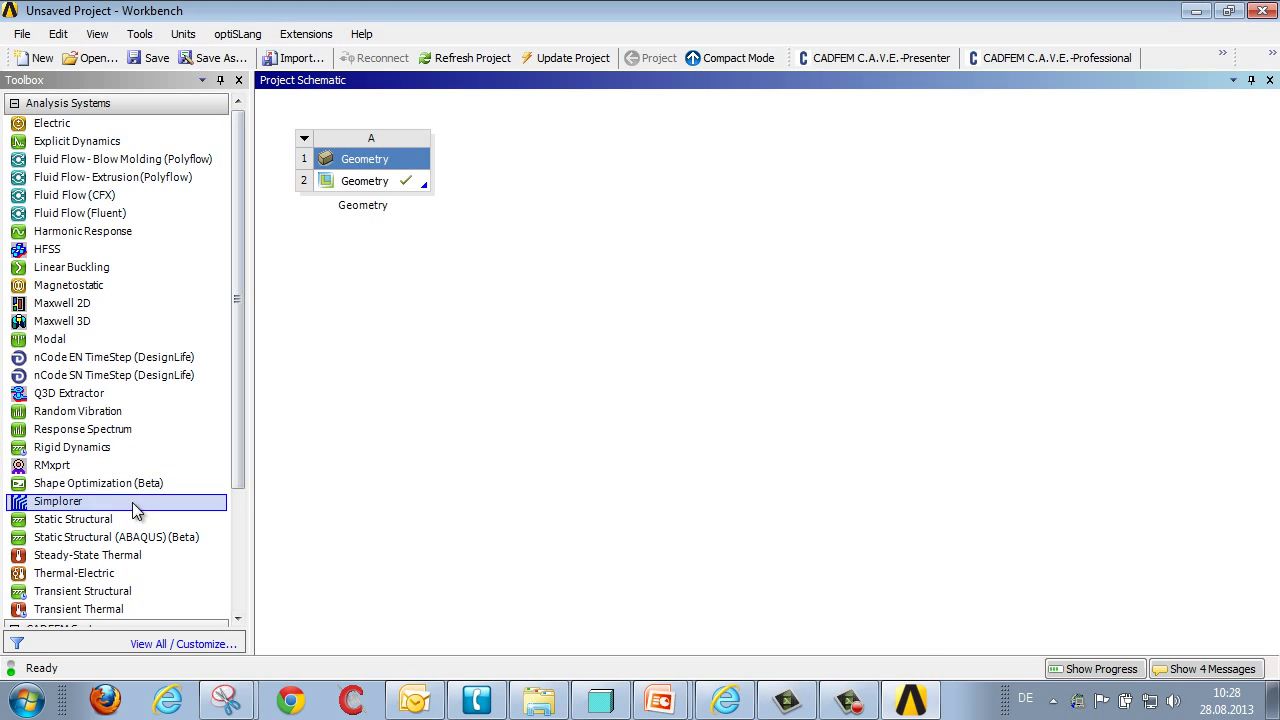
Add a Static Structural analysis sharing Geometry A2 and edit its model in Mechanical
{"action": "left_click_drag", "start_coordinate": [108, 519], "coordinate": [380, 181]}
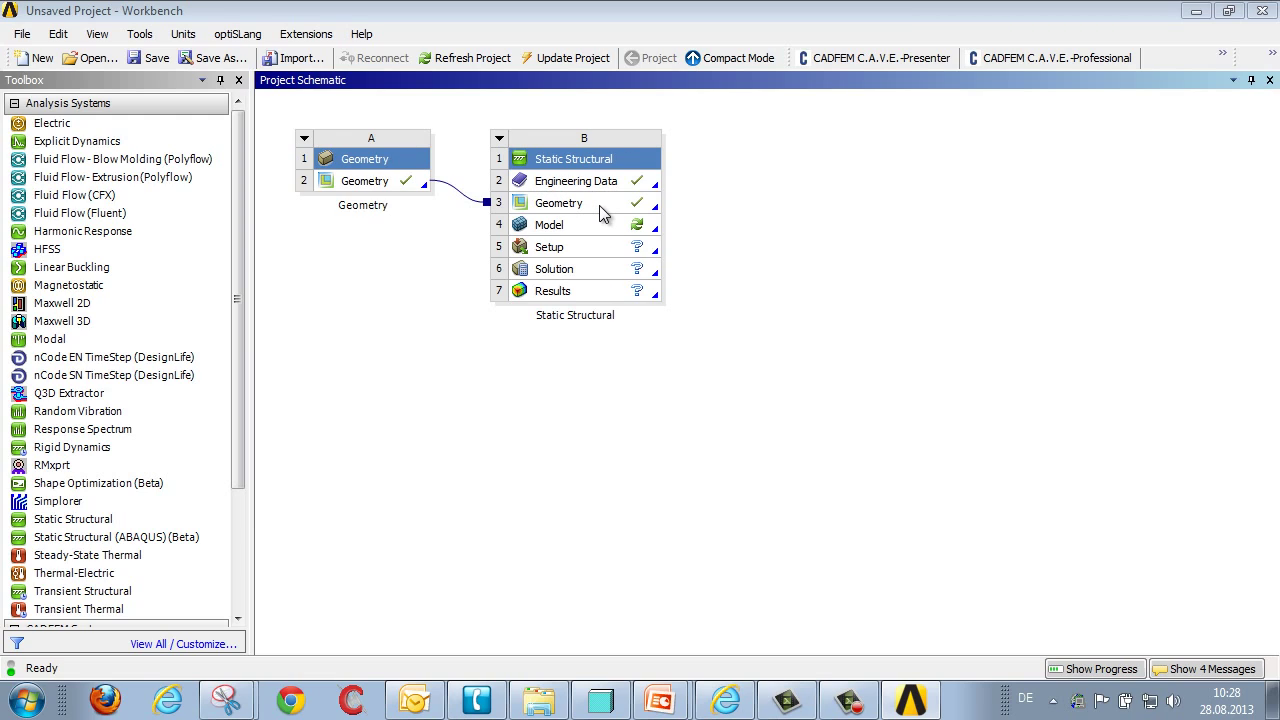
{"action": "left_click", "coordinate": [585, 229]}
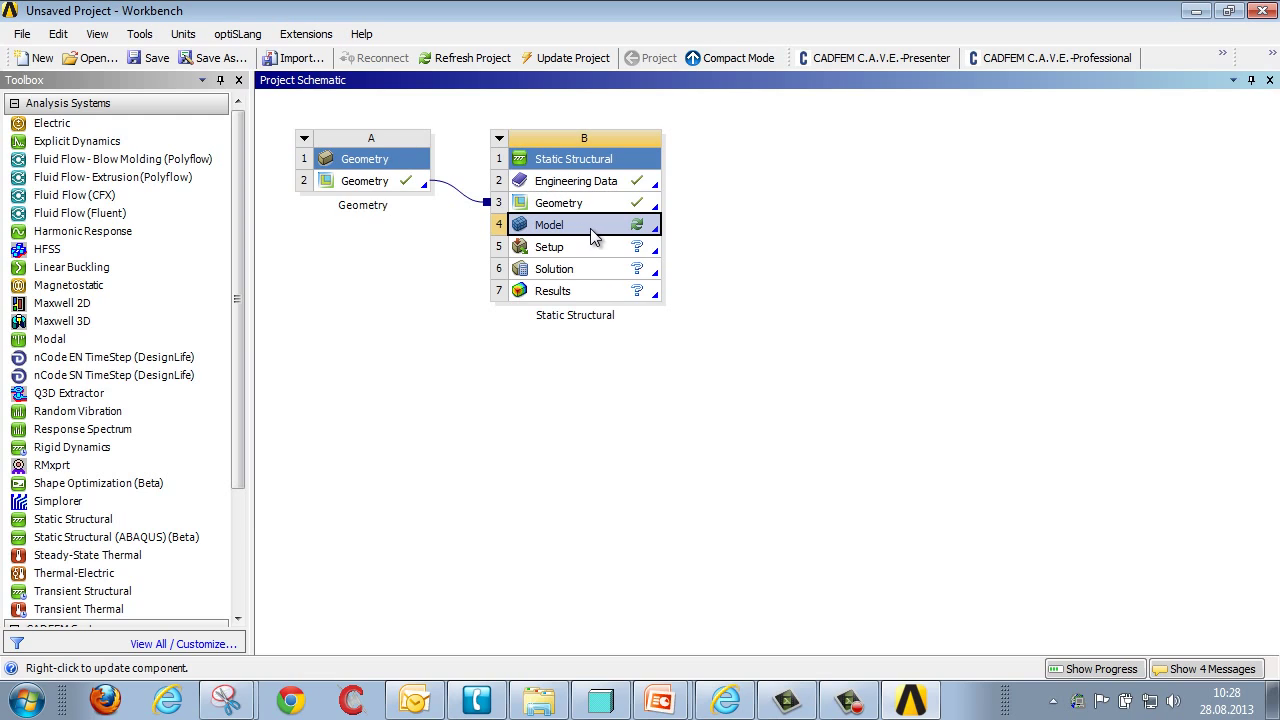
{"action": "right_click", "coordinate": [607, 234]}
{"action": "left_click", "coordinate": [614, 238]}
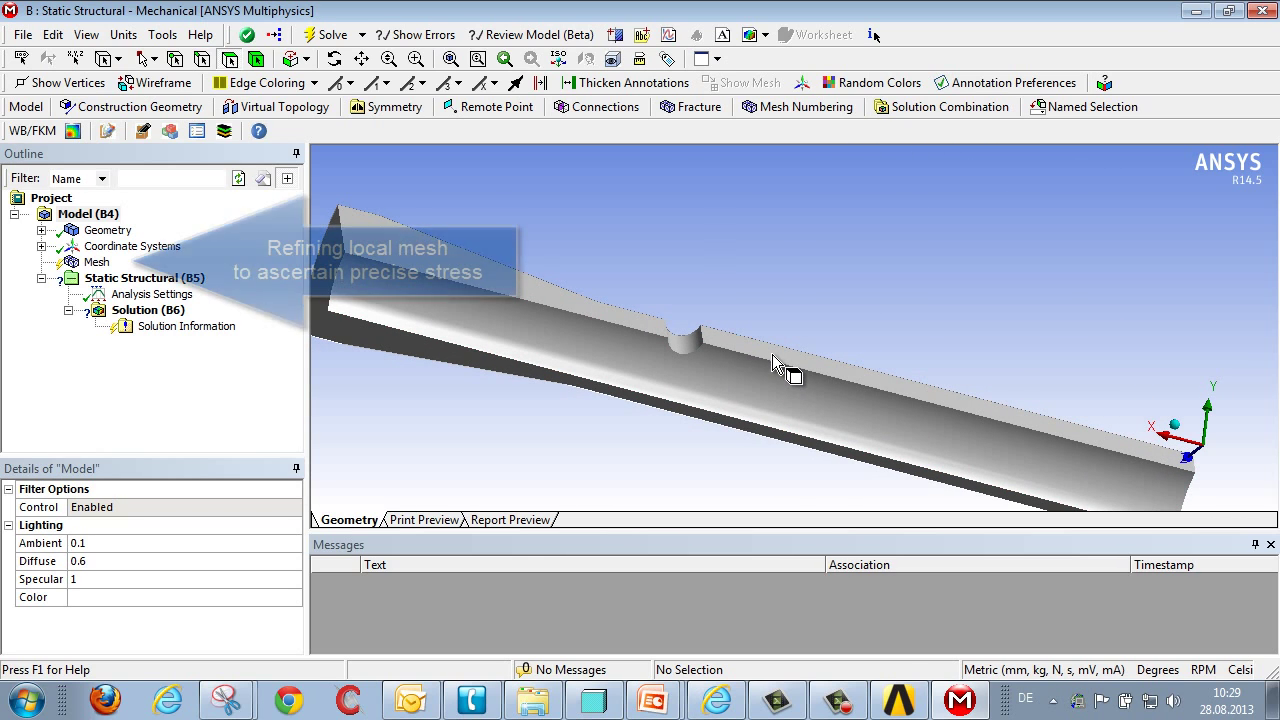
Add a 0.3 mm element-size sizing control on the cylindrical notch face
{"action": "left_click", "coordinate": [695, 343]}
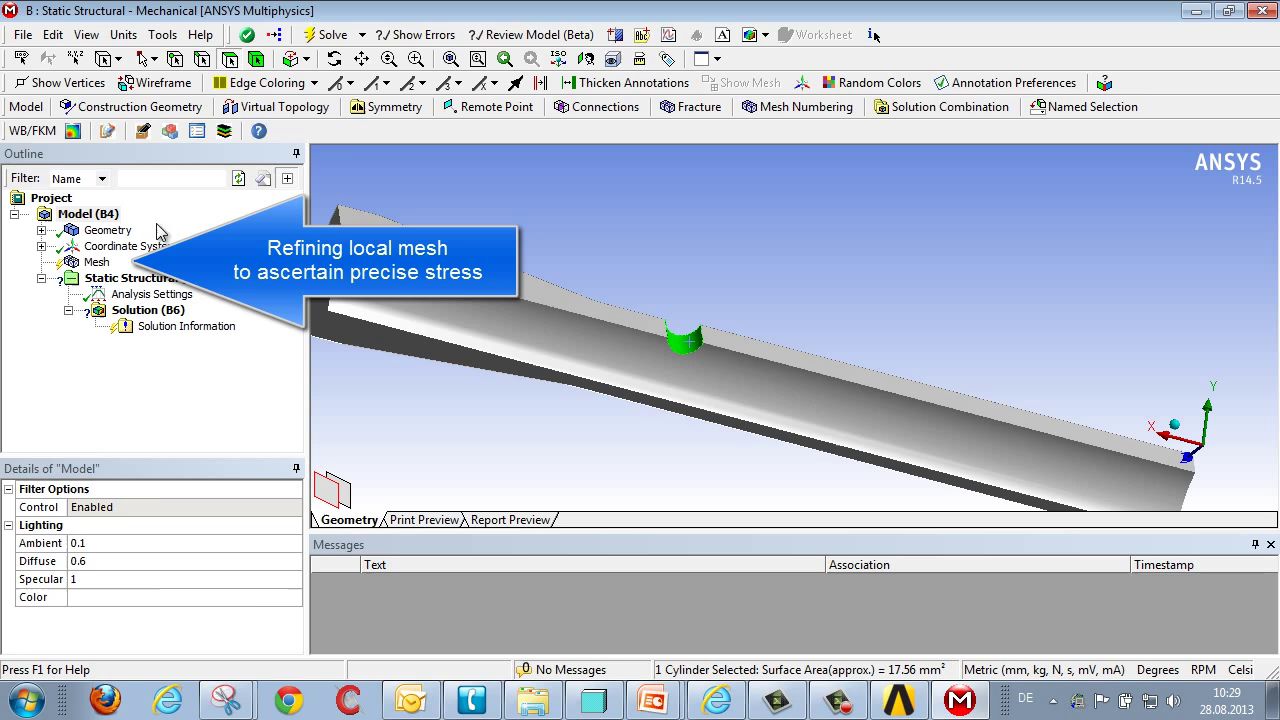
{"action": "left_click", "coordinate": [97, 262]}
{"action": "left_click", "coordinate": [176, 110]}
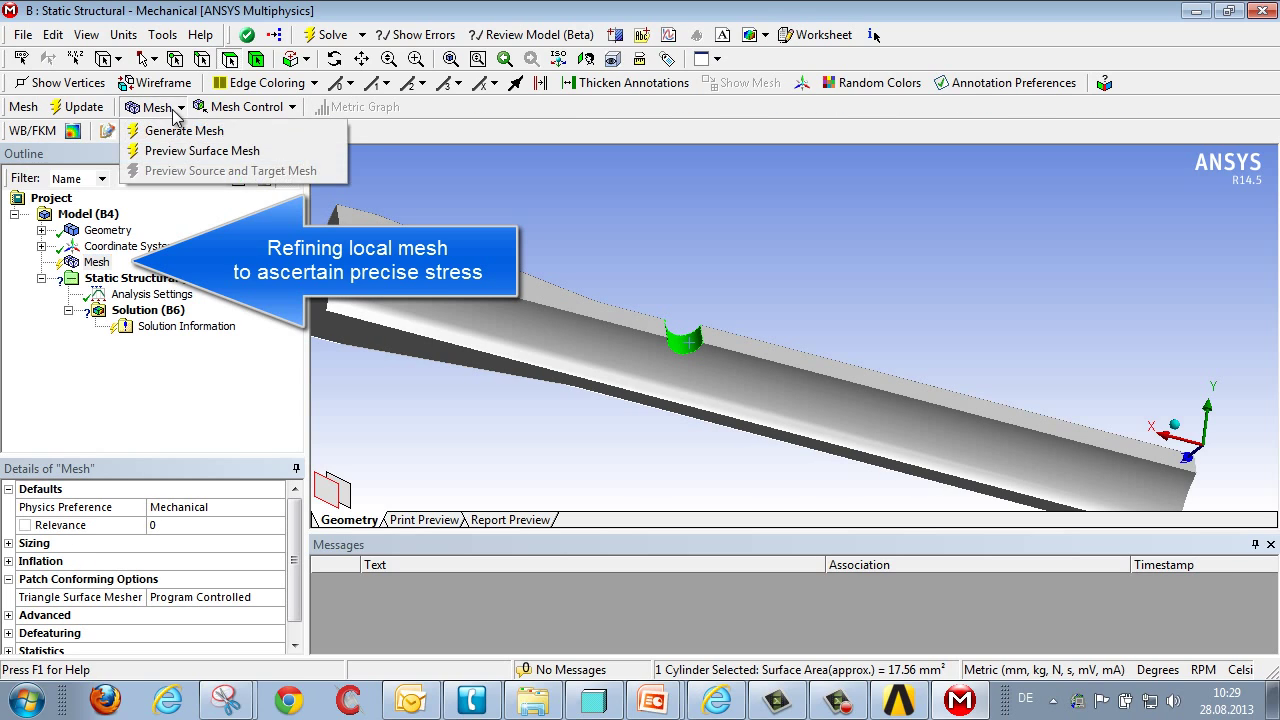
{"action": "left_click", "coordinate": [232, 107]}
{"action": "left_click", "coordinate": [225, 151]}
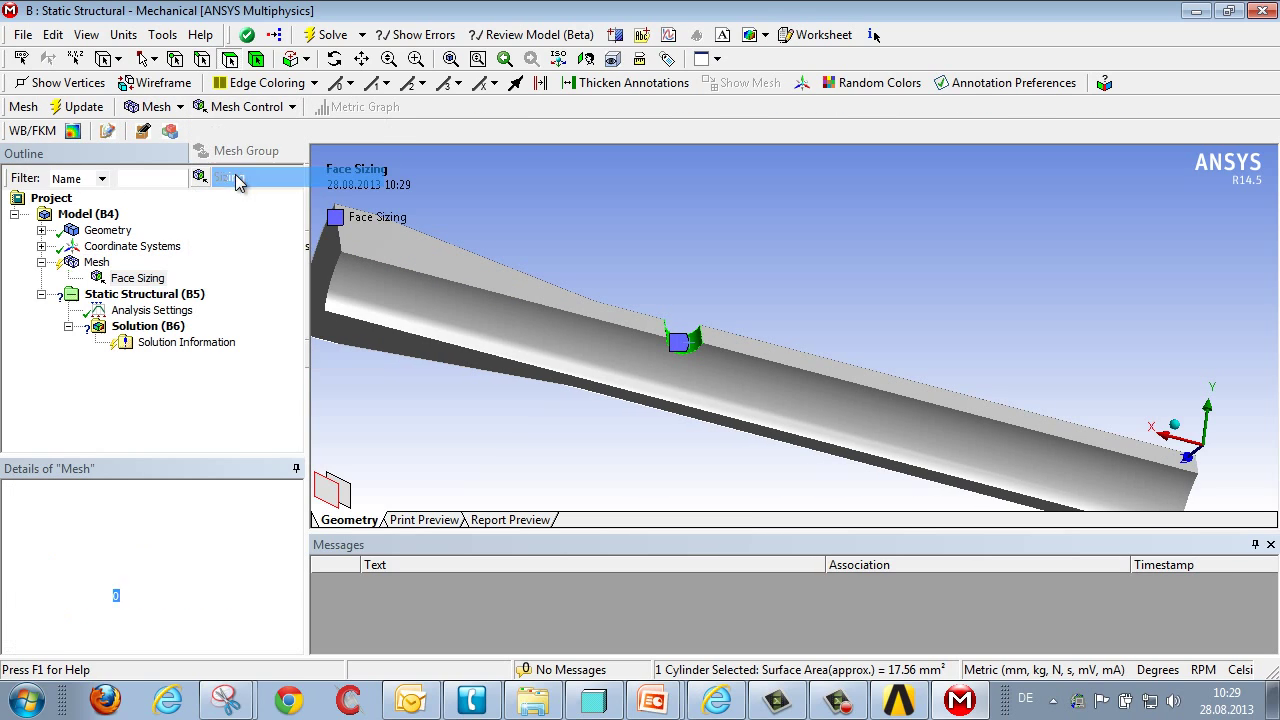
{"action": "left_click", "coordinate": [234, 597]}
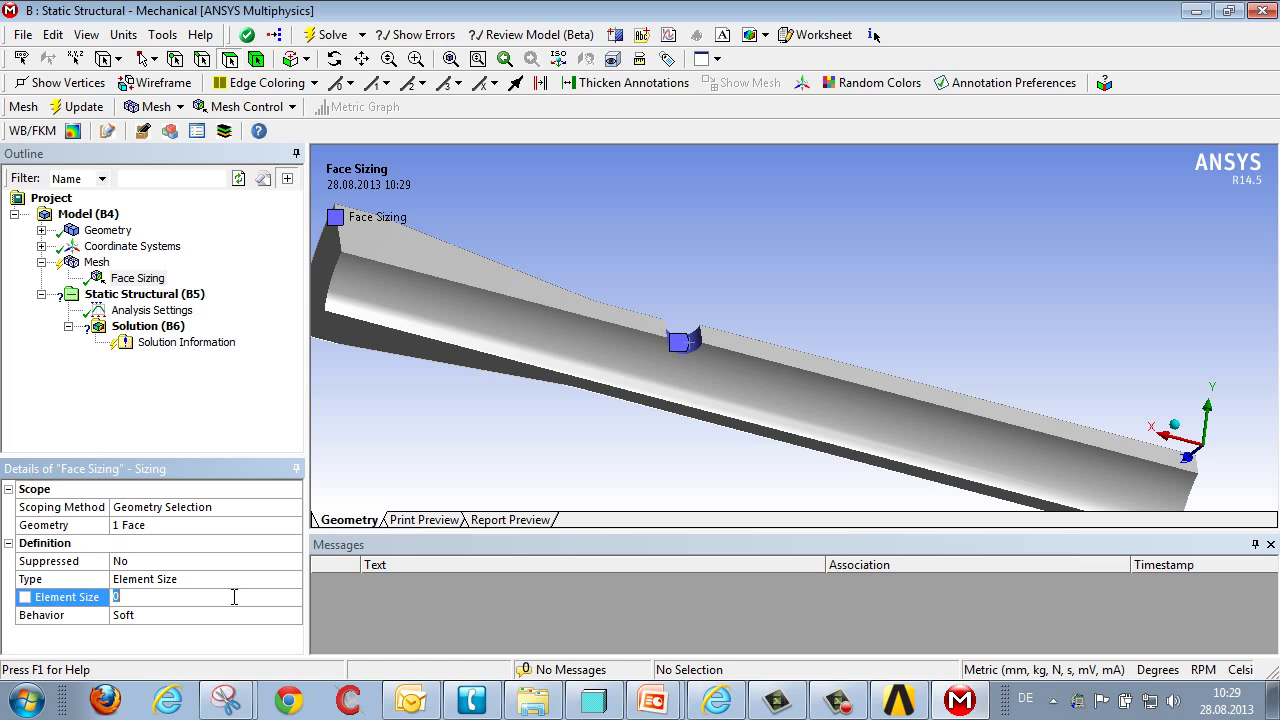
{"action": "type", "text": "0.3"}
{"action": "key", "text": "Return"}
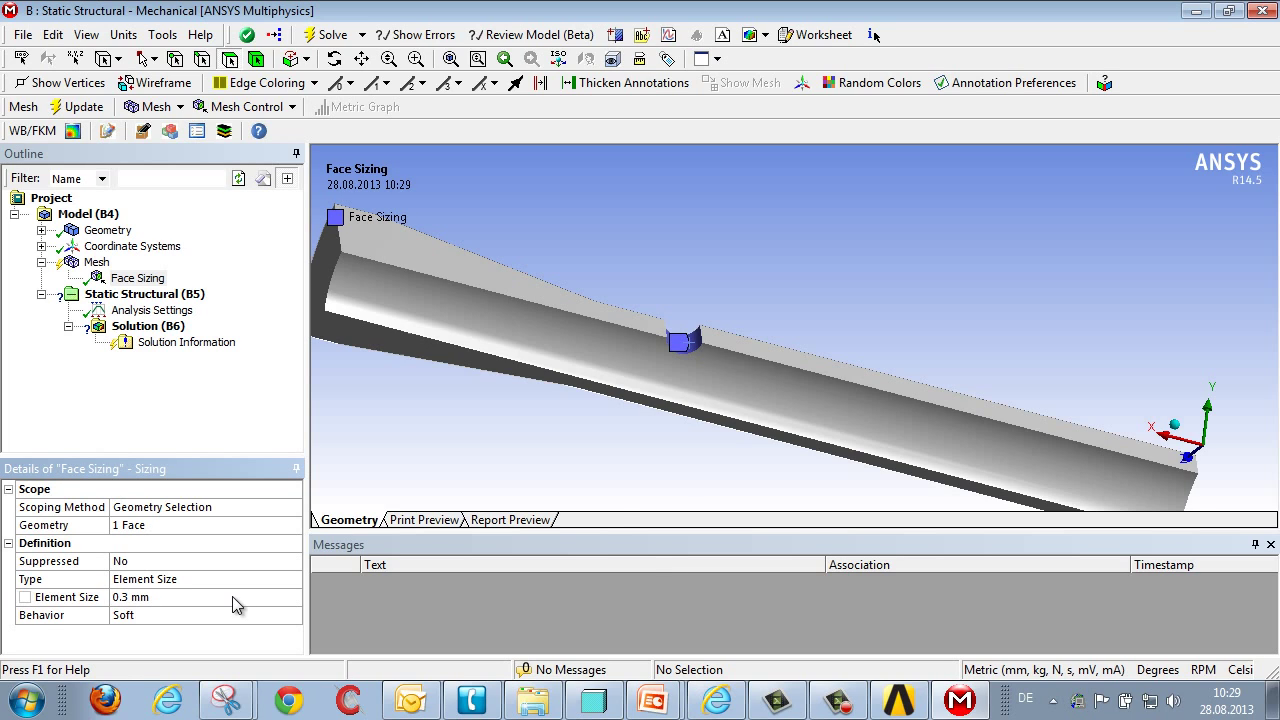
Apply mapped face meshing to the notch face
{"action": "left_click", "coordinate": [690, 350]}
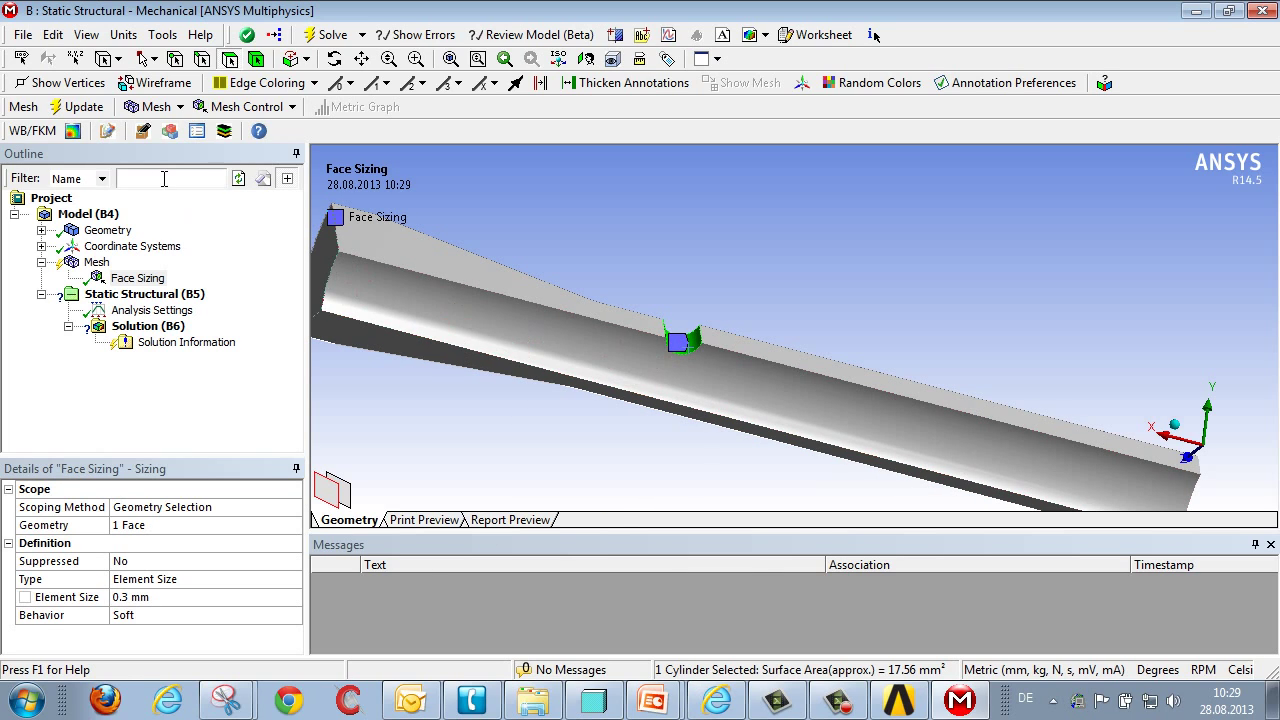
{"action": "left_click", "coordinate": [240, 107]}
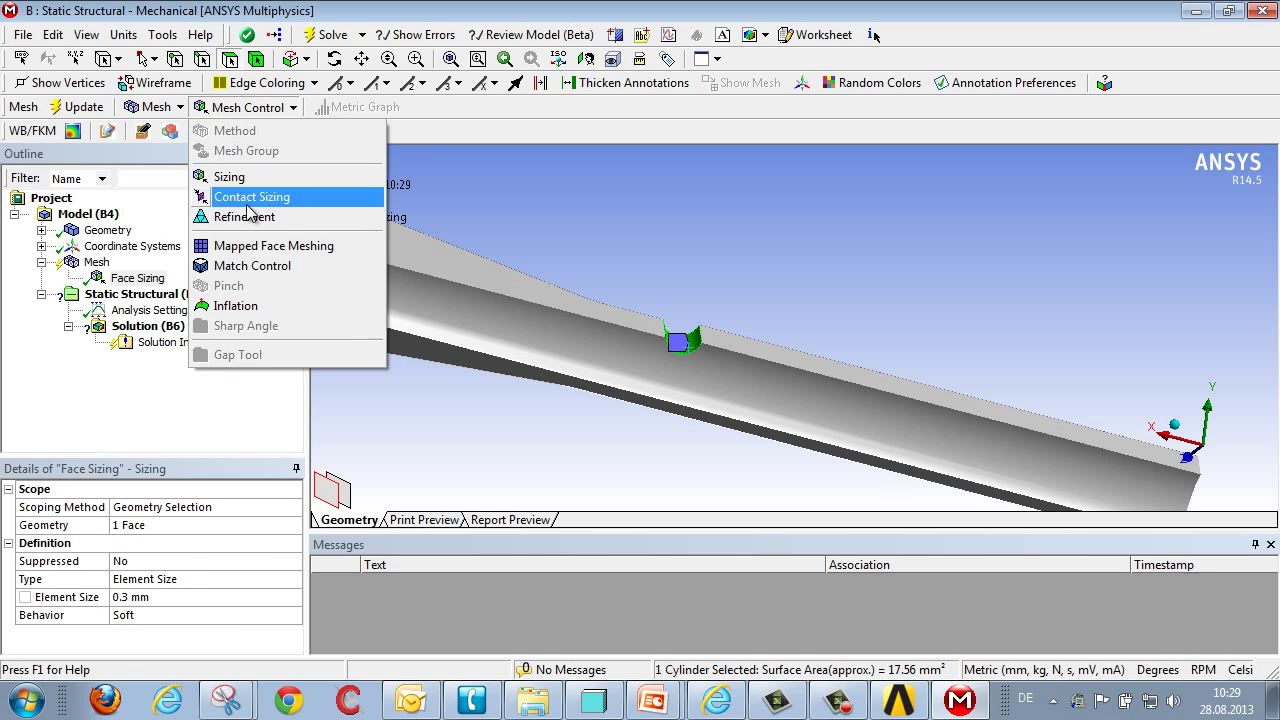
{"action": "left_click", "coordinate": [255, 246]}
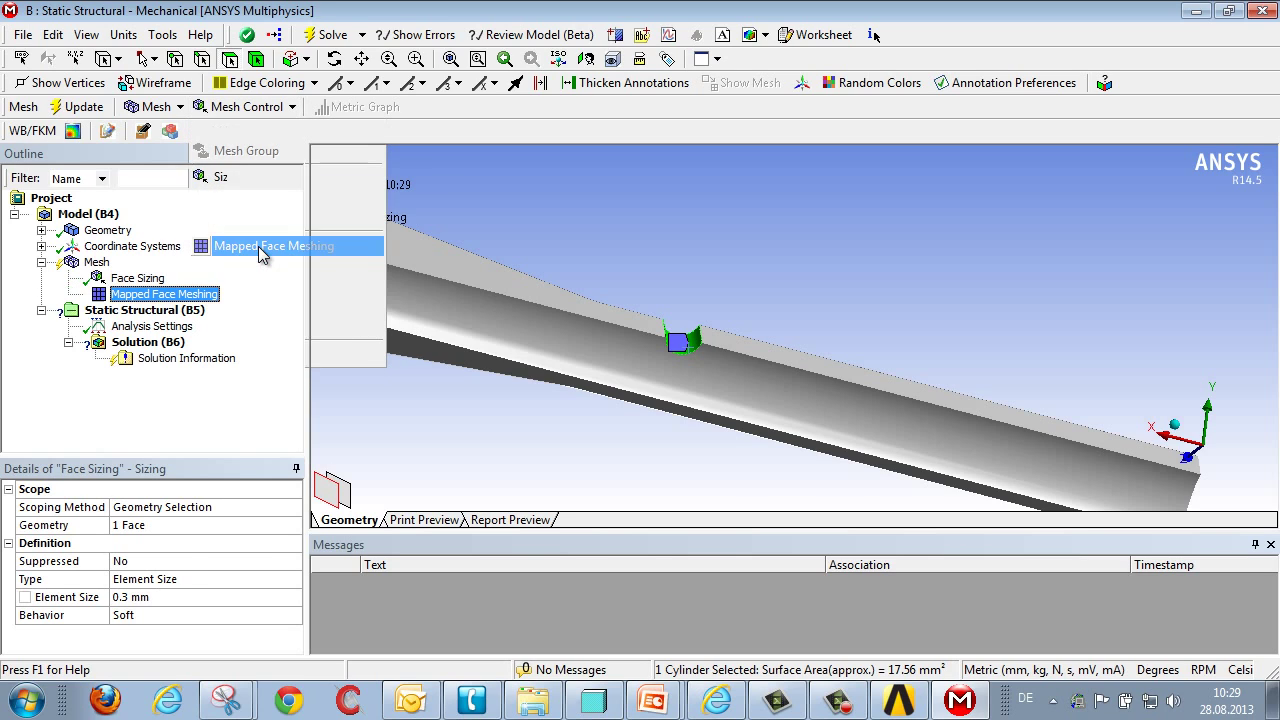
Generate the mesh and rotate the pin to check the notch refinement
{"action": "left_click", "coordinate": [97, 262]}
{"action": "right_click", "coordinate": [97, 262]}
{"action": "left_click", "coordinate": [165, 333]}
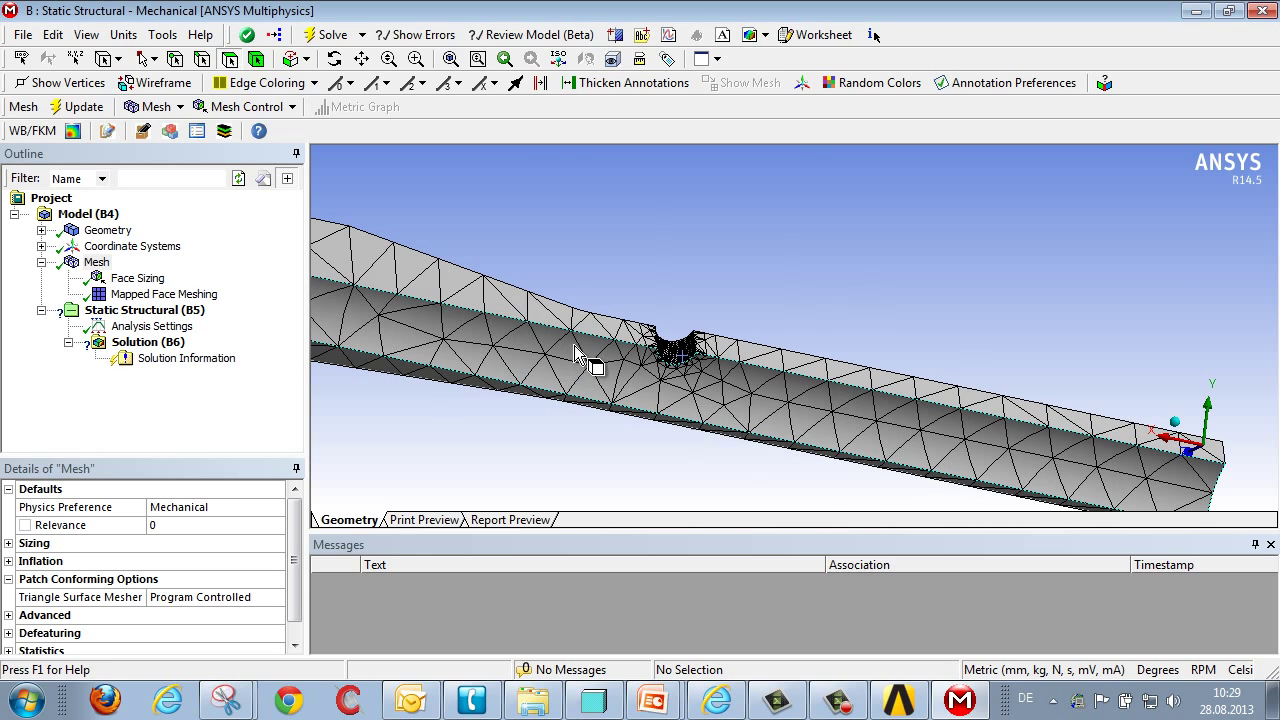
{"action": "middle_click_drag", "start_coordinate": [634, 279], "coordinate": [636, 289]}
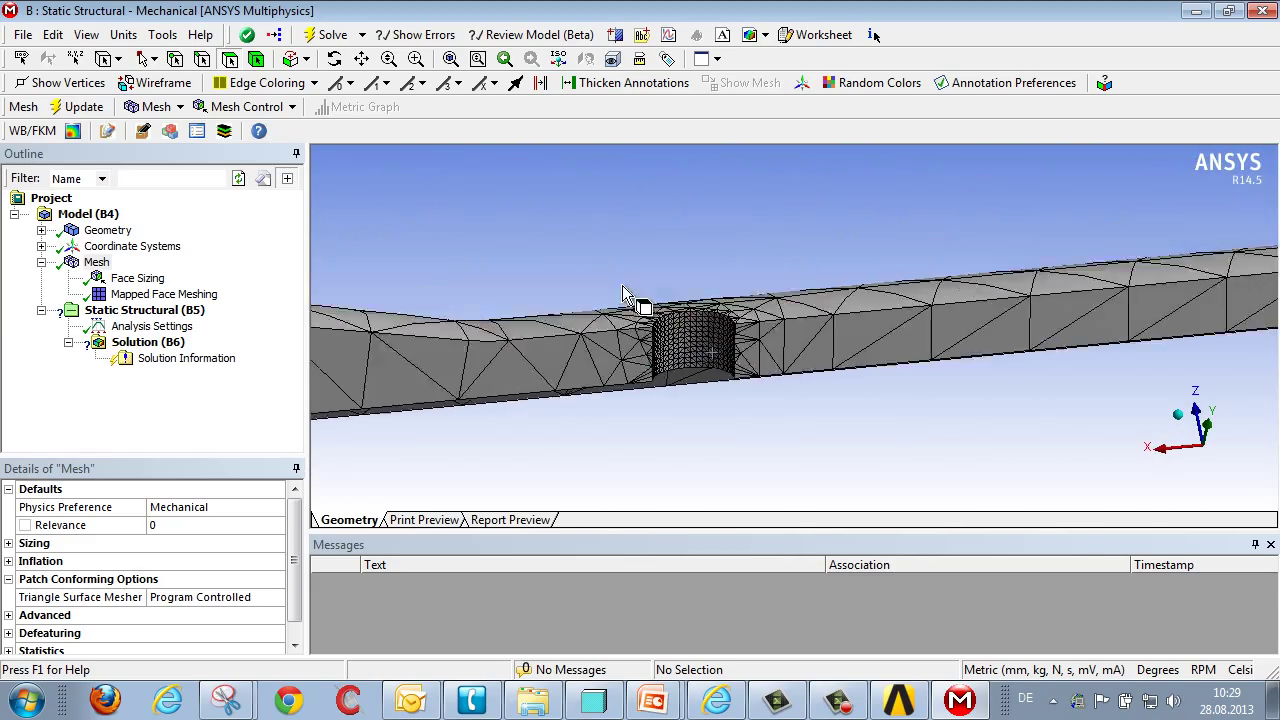
Apply a frictionless support to the pin's top and bottom flat faces
{"action": "left_click", "coordinate": [157, 312]}
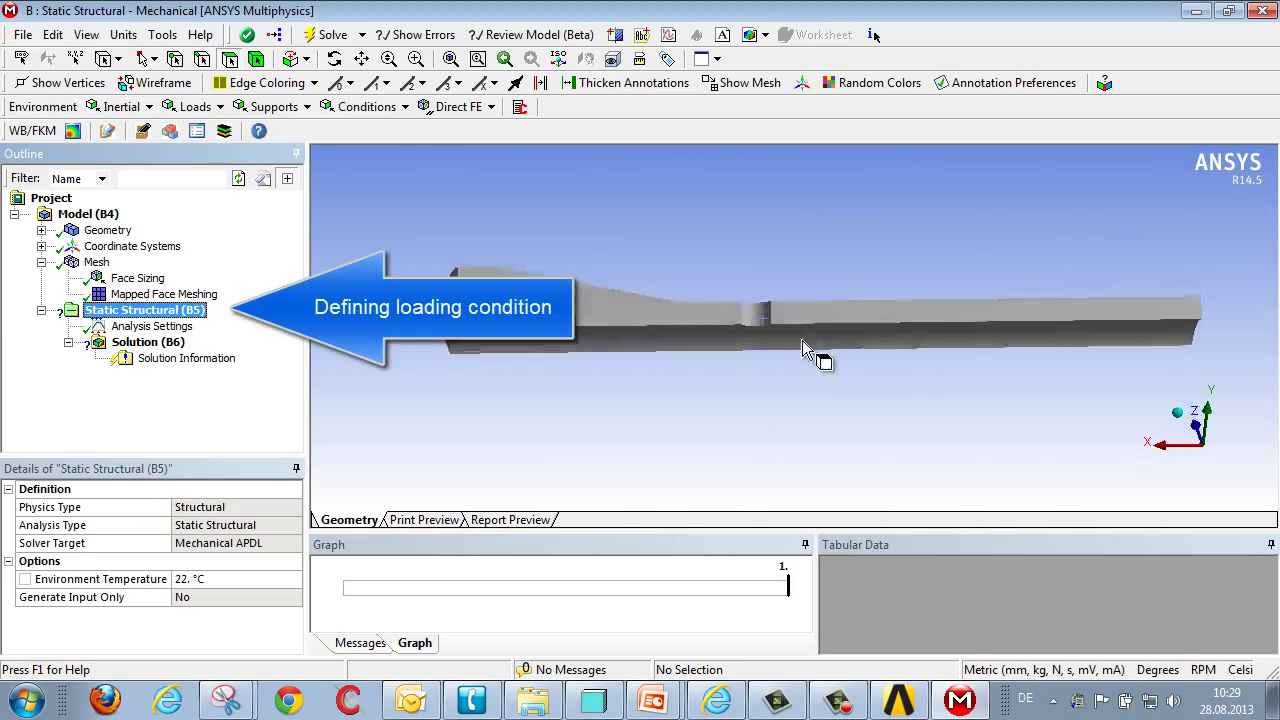
{"action": "left_click", "coordinate": [850, 298]}
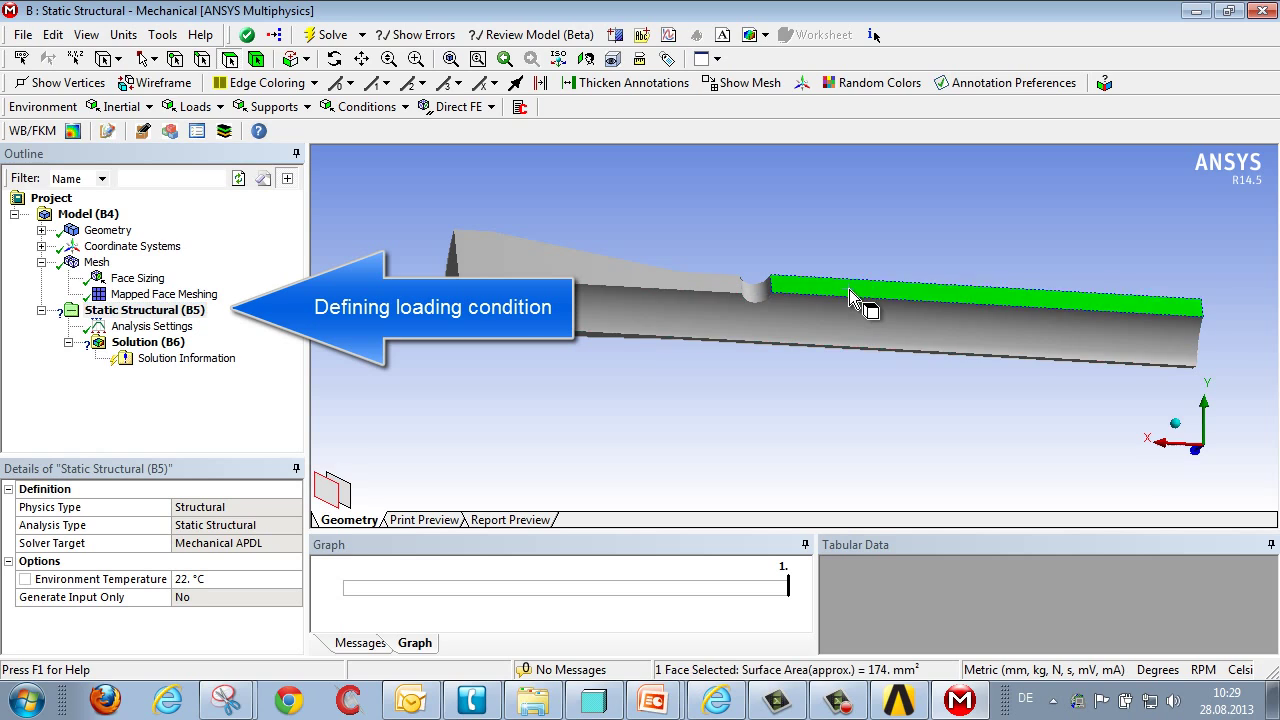
{"action": "left_click", "coordinate": [490, 341], "text": "ctrl"}
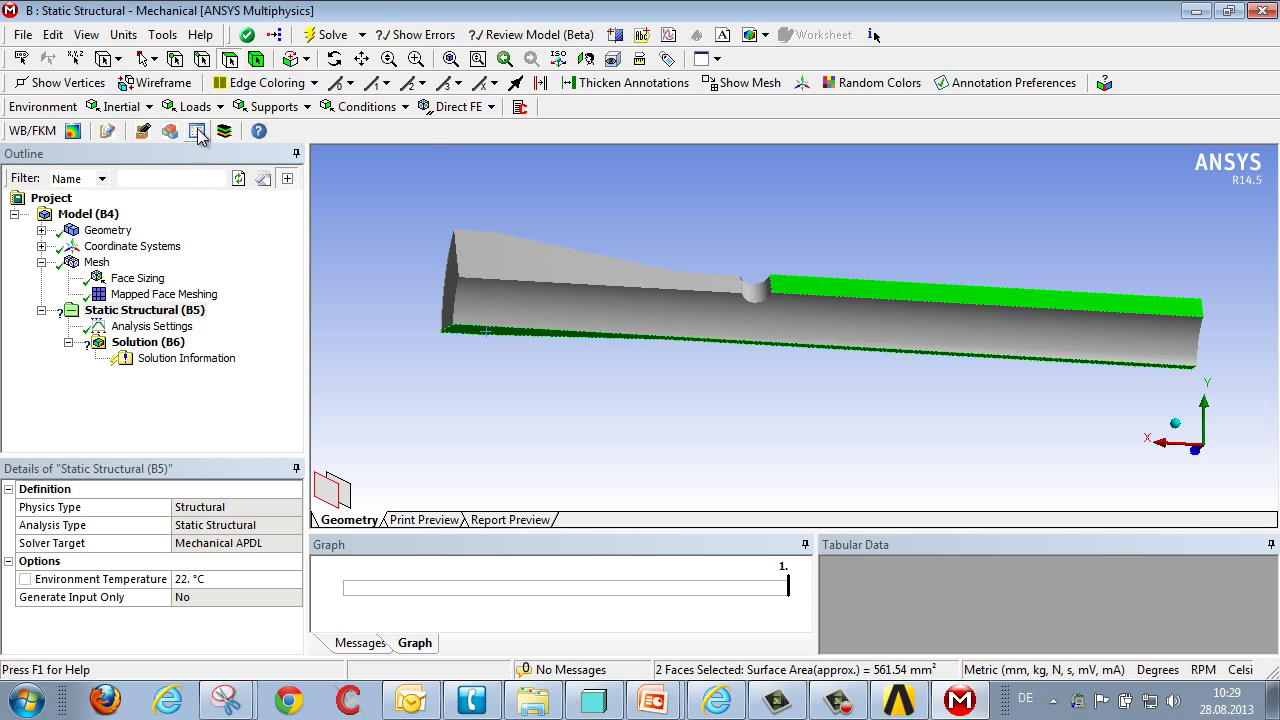
{"action": "left_click", "coordinate": [270, 107]}
{"action": "left_click", "coordinate": [305, 231]}
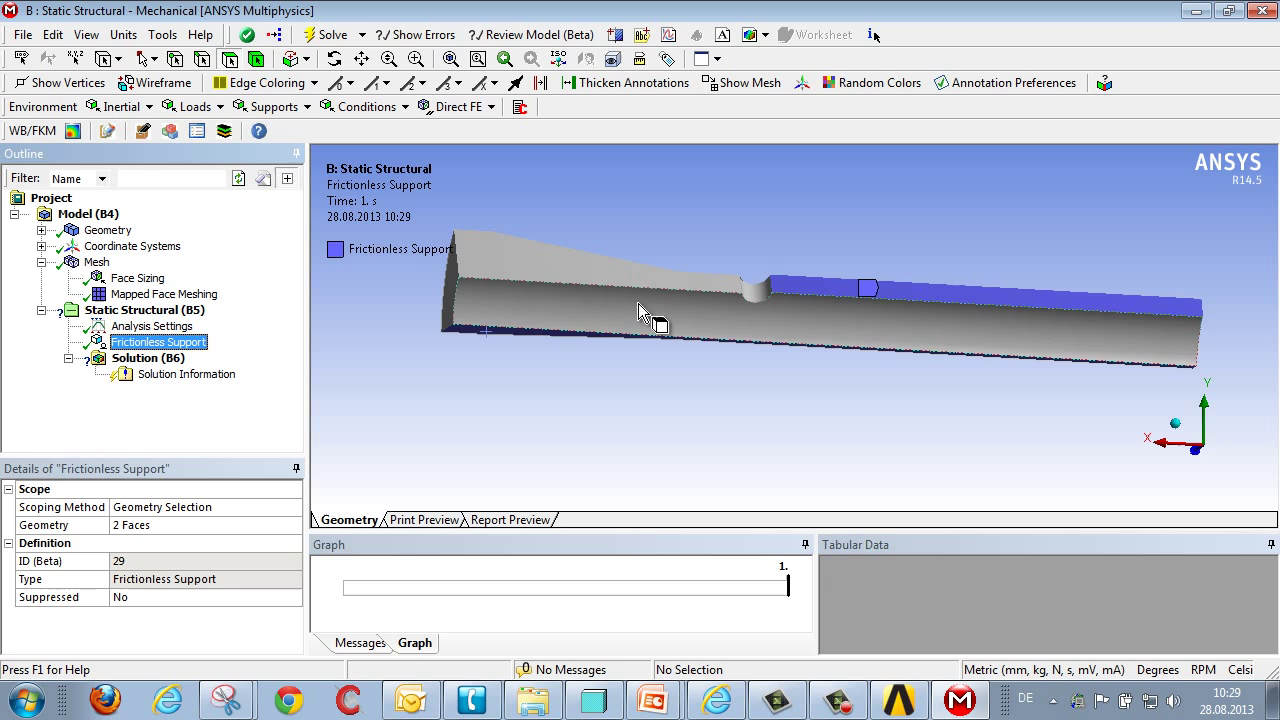
Add frictionless supports on the cylindrical face and the beam's sloped top face
{"action": "left_click", "coordinate": [667, 308]}
{"action": "left_click", "coordinate": [270, 107]}
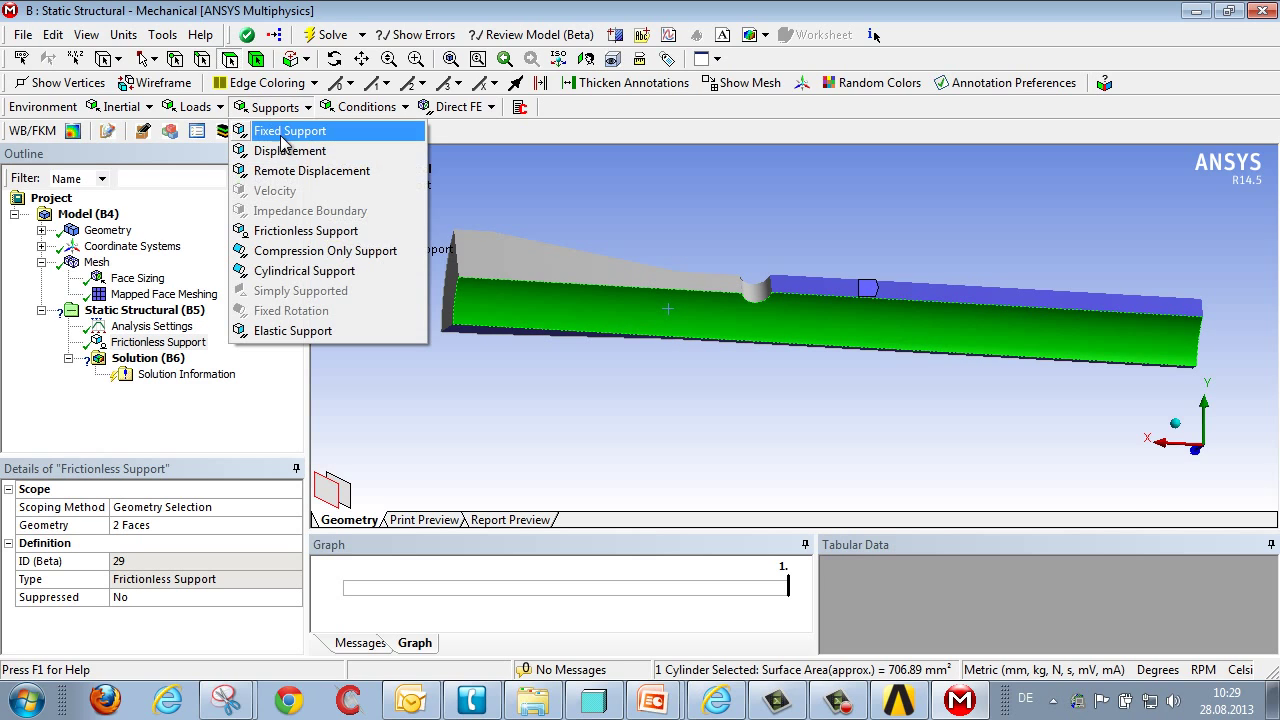
{"action": "left_click", "coordinate": [305, 231]}
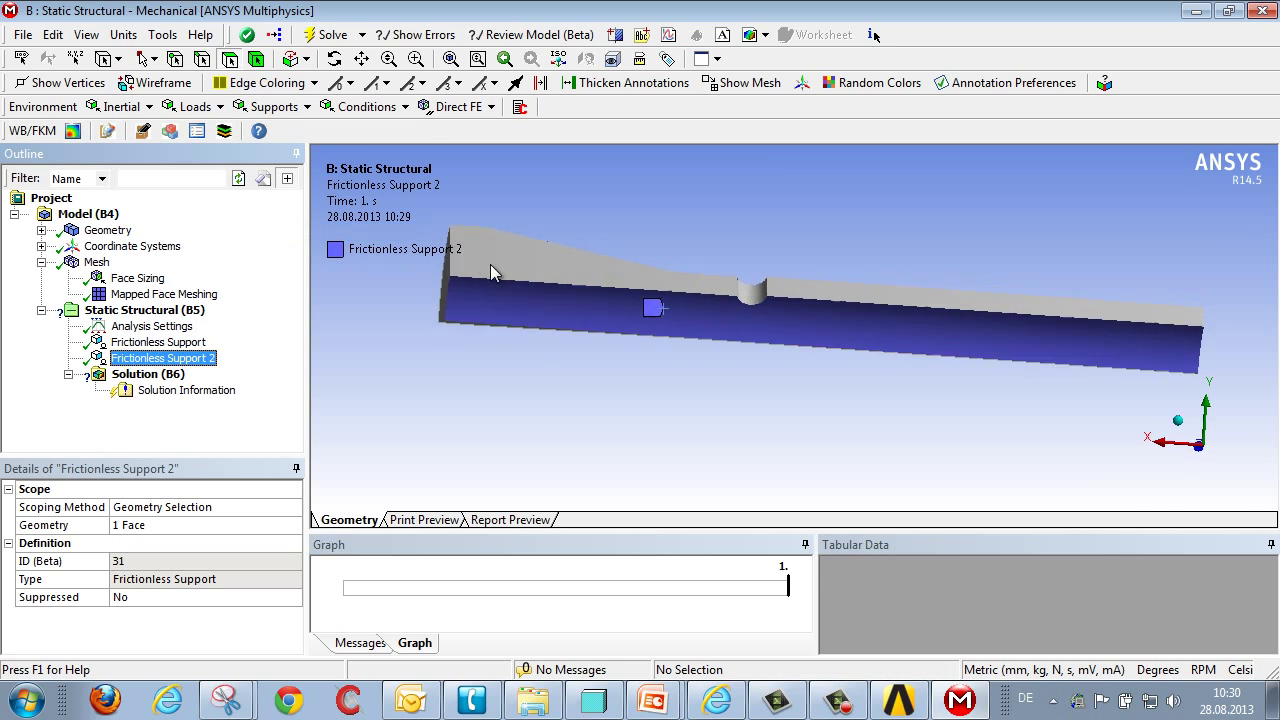
{"action": "middle_click_drag", "start_coordinate": [489, 274], "coordinate": [560, 265]}
{"action": "left_click", "coordinate": [560, 265]}
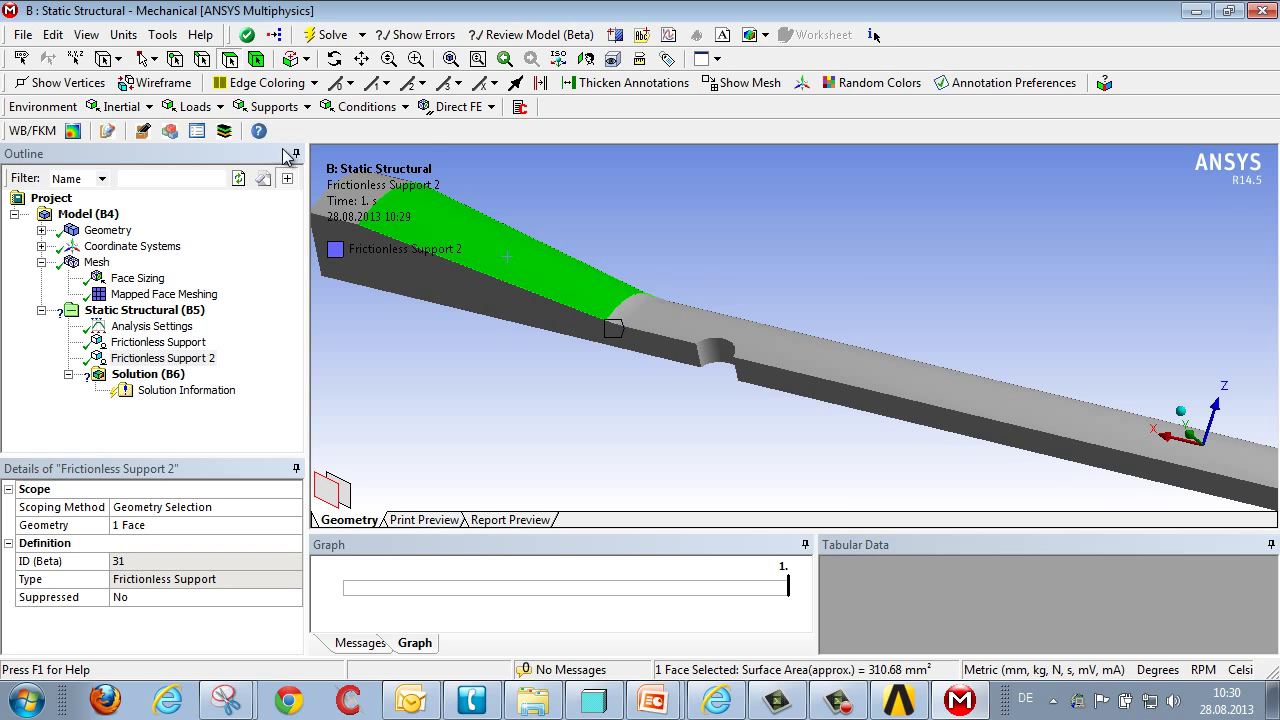
{"action": "left_click", "coordinate": [275, 107]}
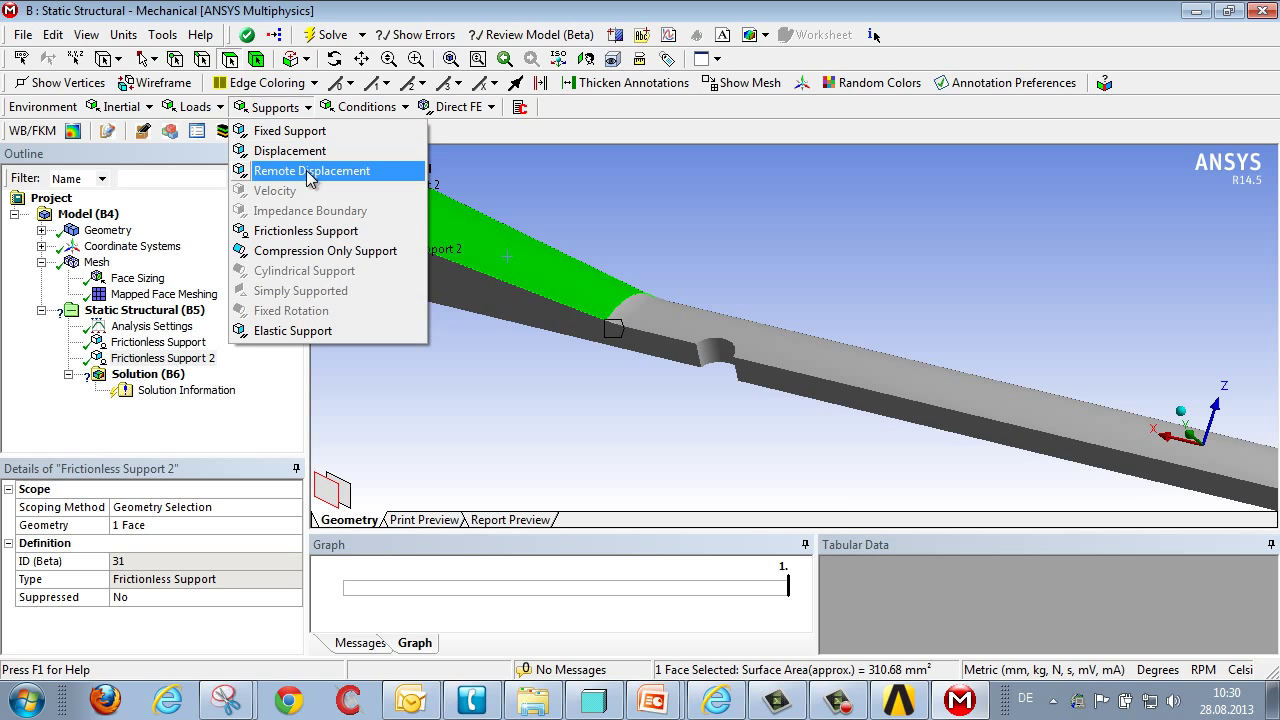
{"action": "left_click", "coordinate": [330, 233]}
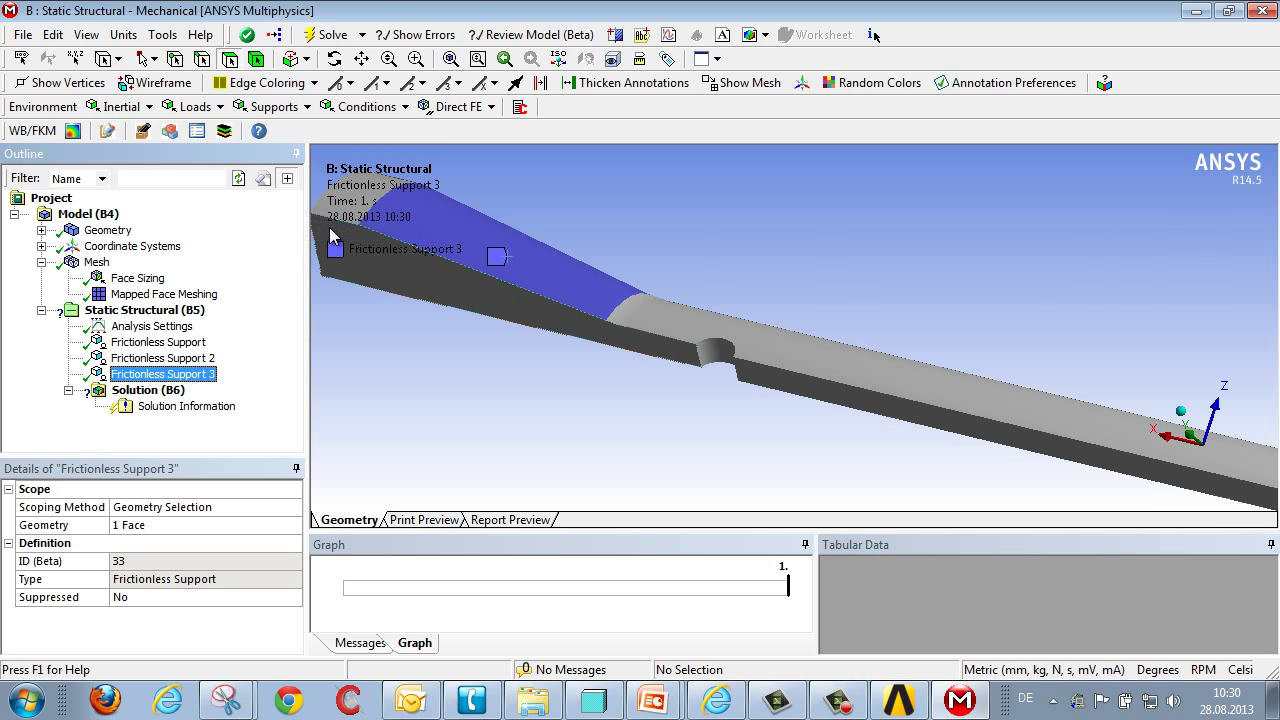
Apply a 5000 N force to the beam's end face
{"action": "left_click", "coordinate": [1050, 418]}
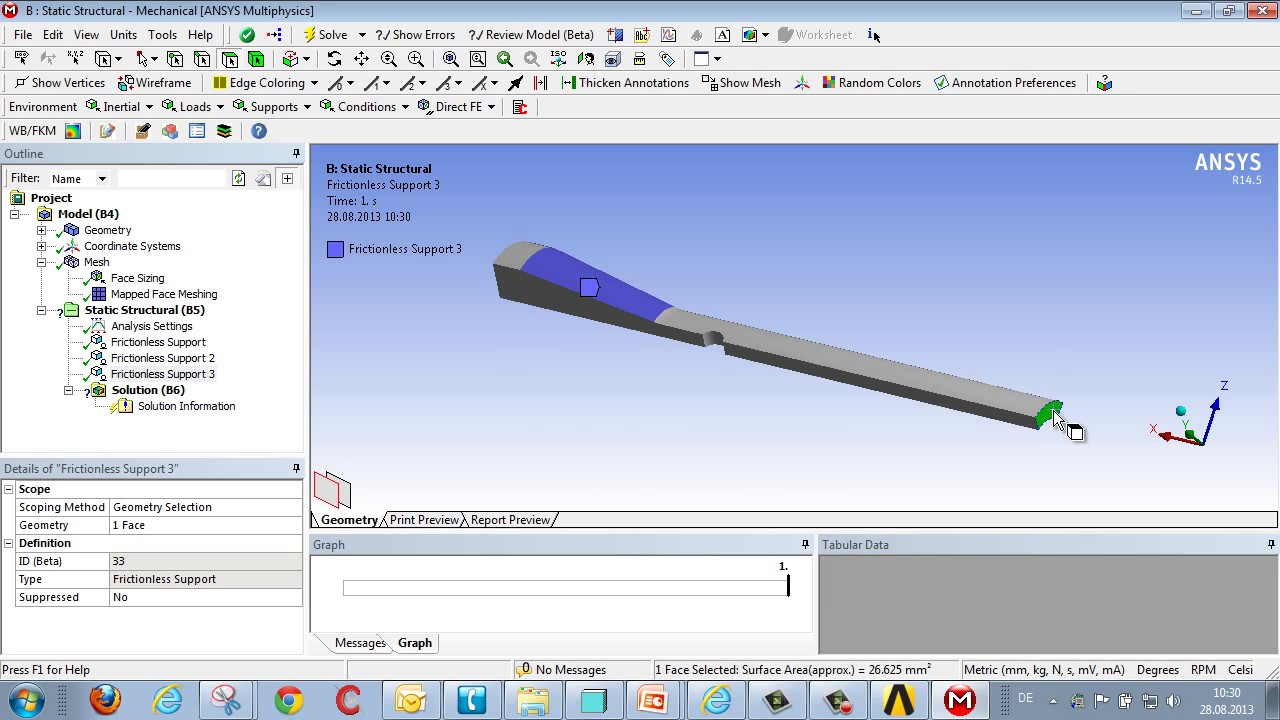
{"action": "left_click", "coordinate": [194, 107]}
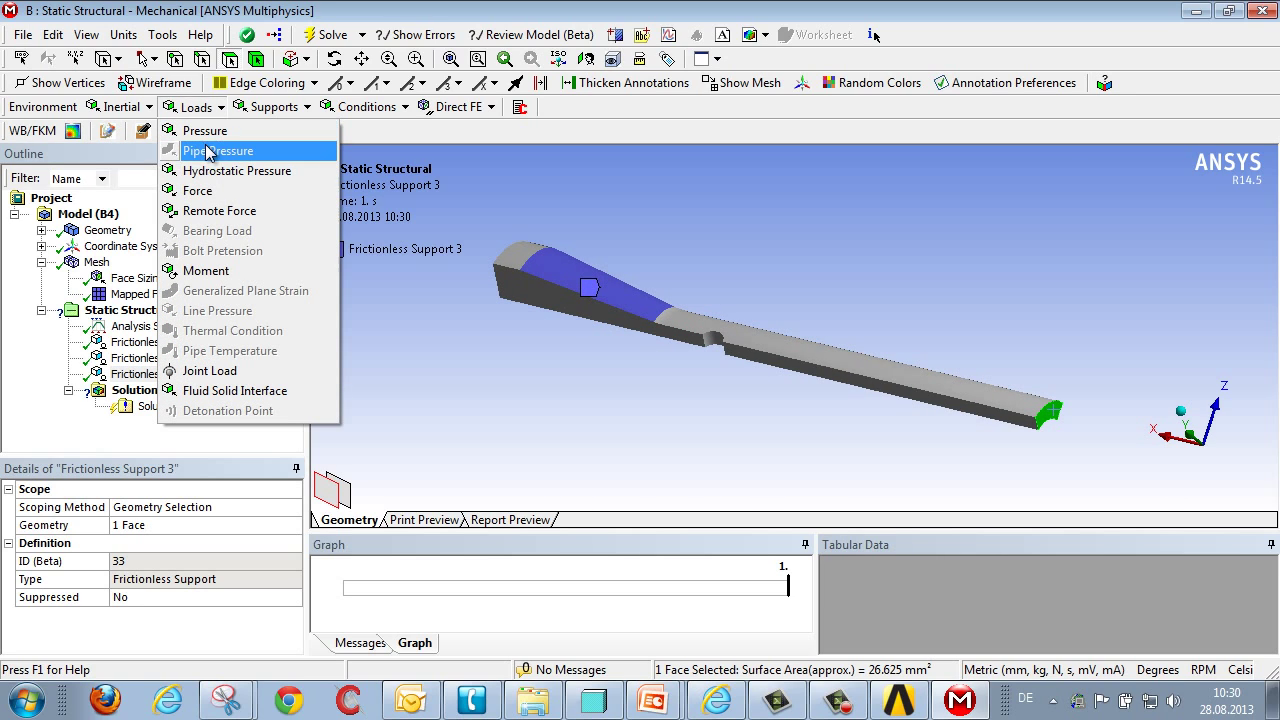
{"action": "left_click", "coordinate": [236, 191]}
{"action": "type", "text": "5000"}
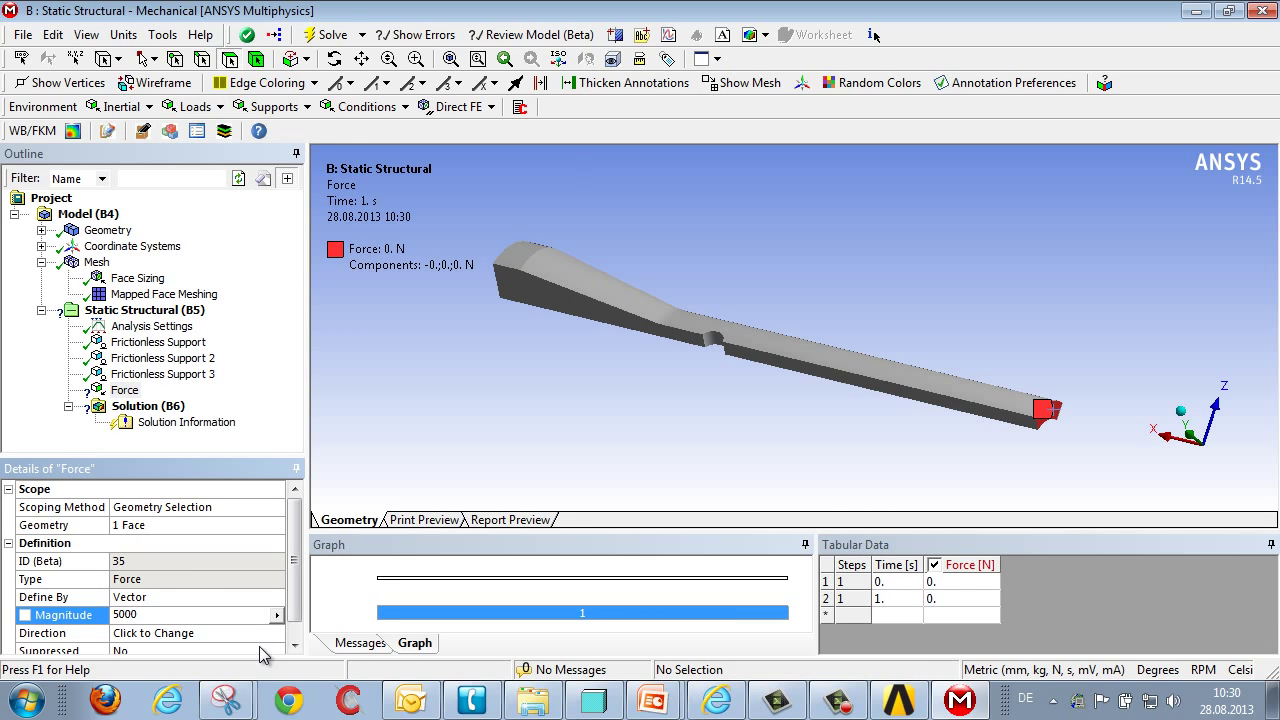
{"action": "key", "text": "Return"}
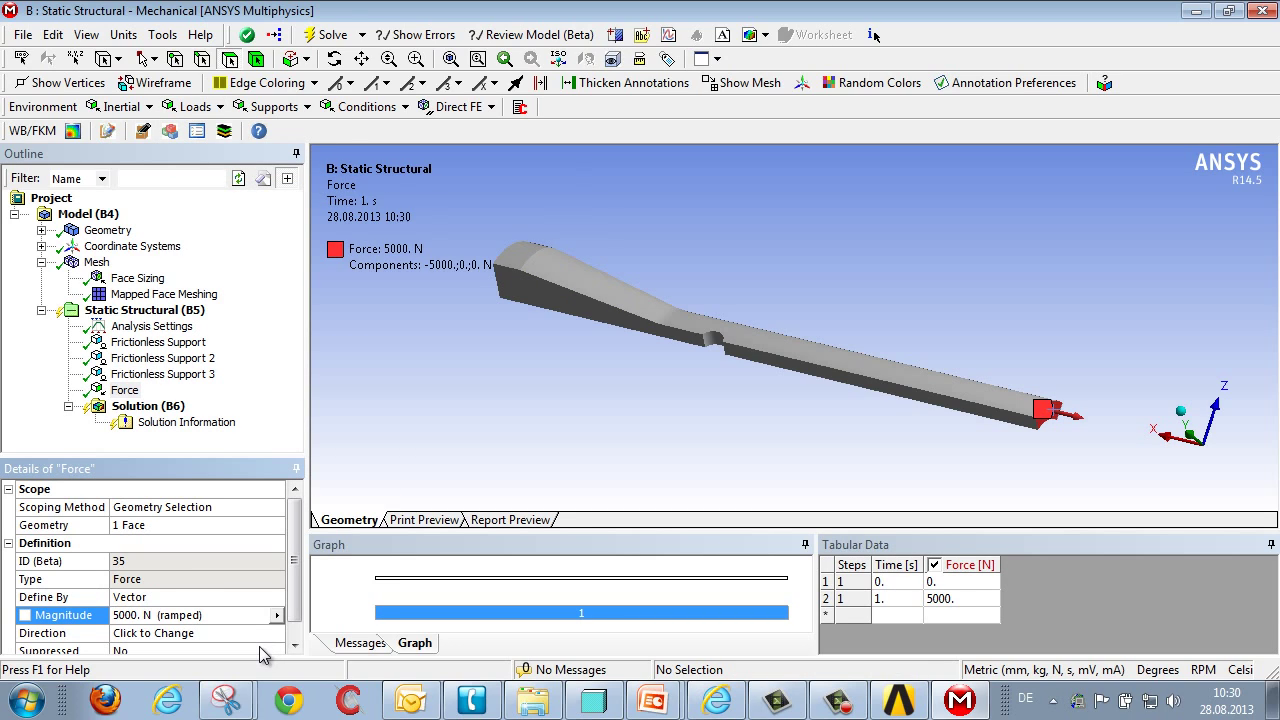
Add Total Deformation and Equivalent Stress results and solve the model
{"action": "left_click", "coordinate": [176, 410]}
{"action": "left_click", "coordinate": [105, 107]}
{"action": "left_click", "coordinate": [72, 129]}
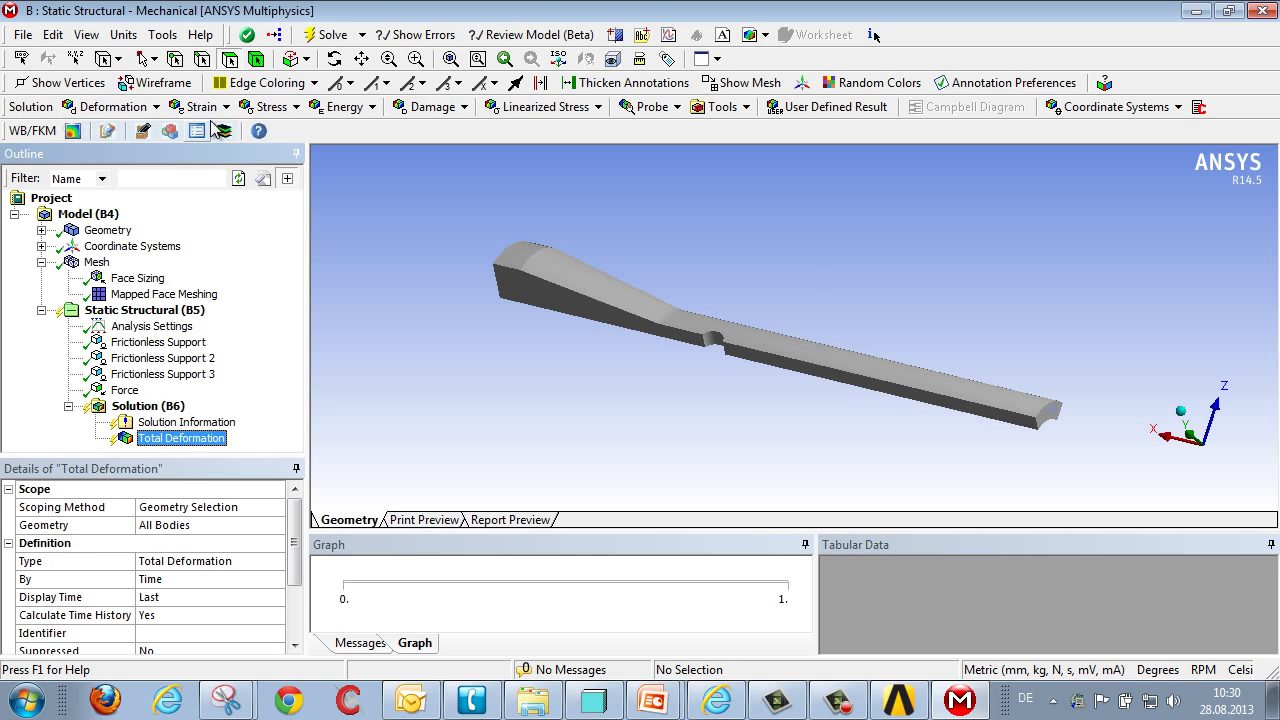
{"action": "left_click", "coordinate": [272, 107]}
{"action": "left_click", "coordinate": [300, 129]}
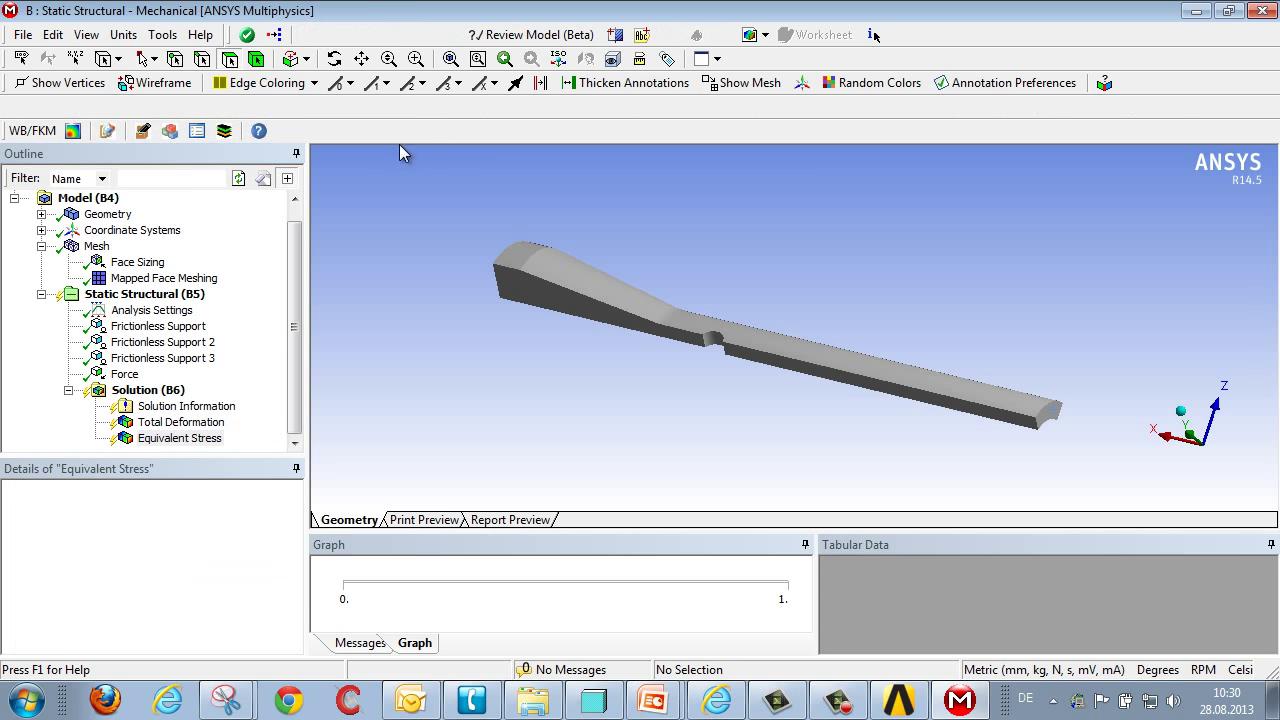
{"action": "key", "text": "F5"}
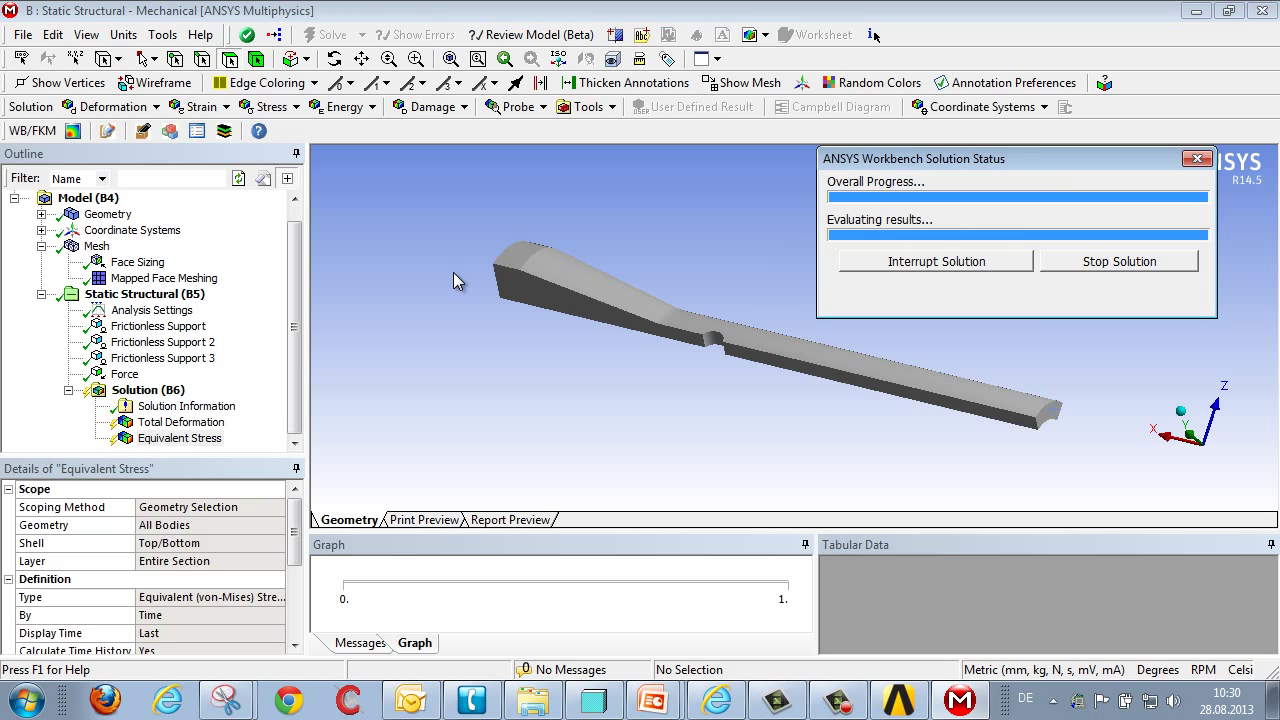
Show total deformation (0.086708 mm max) with the undeformed wireframe and orbit the beam
{"action": "left_click", "coordinate": [210, 424]}
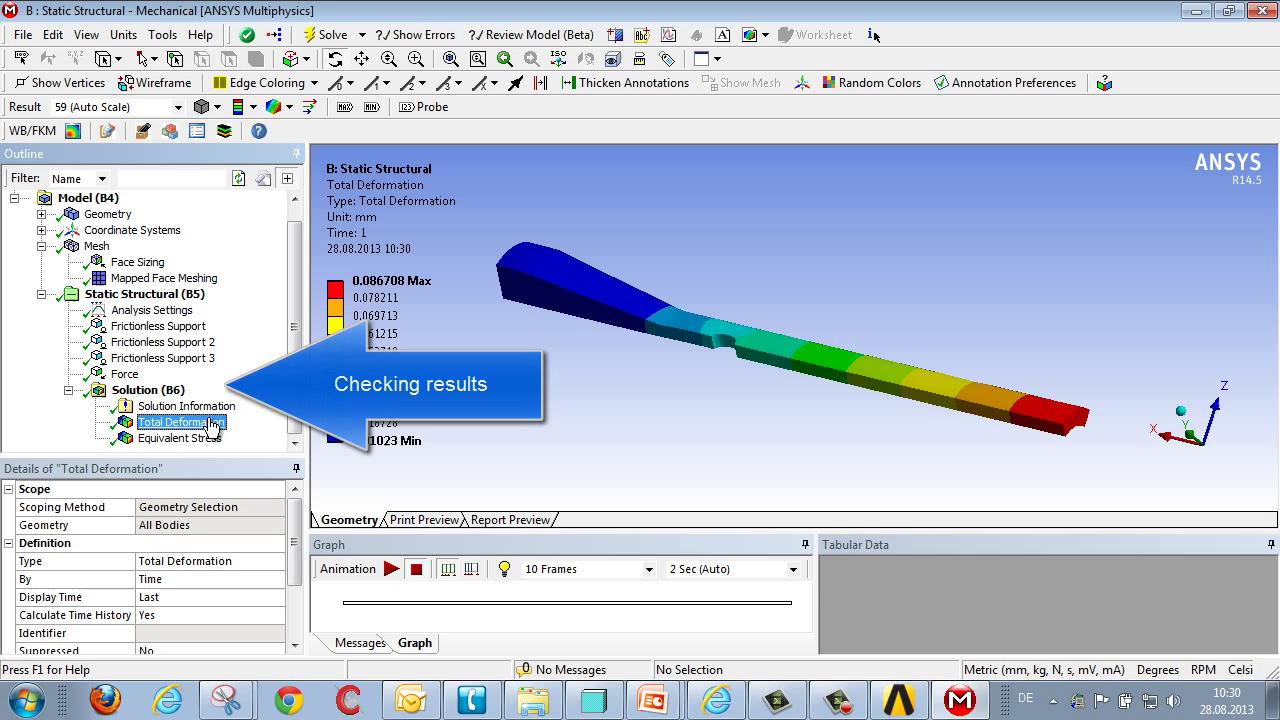
{"action": "left_click", "coordinate": [289, 107]}
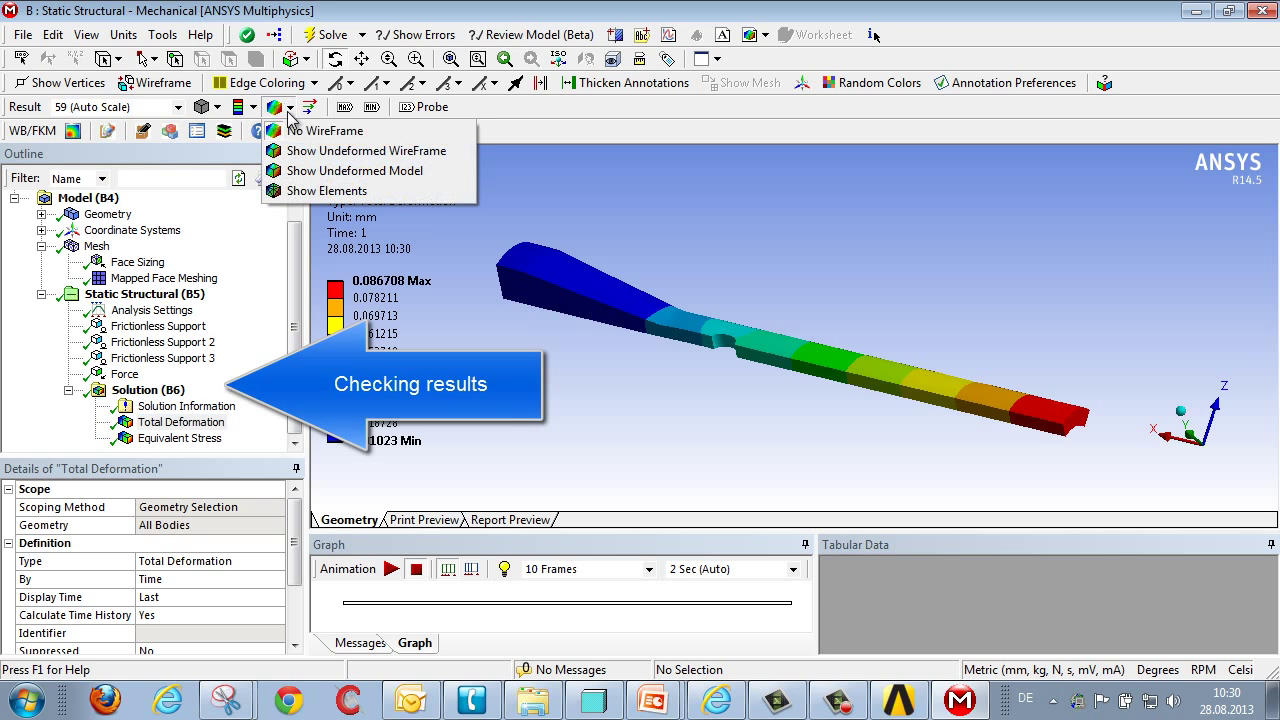
{"action": "left_click", "coordinate": [310, 151]}
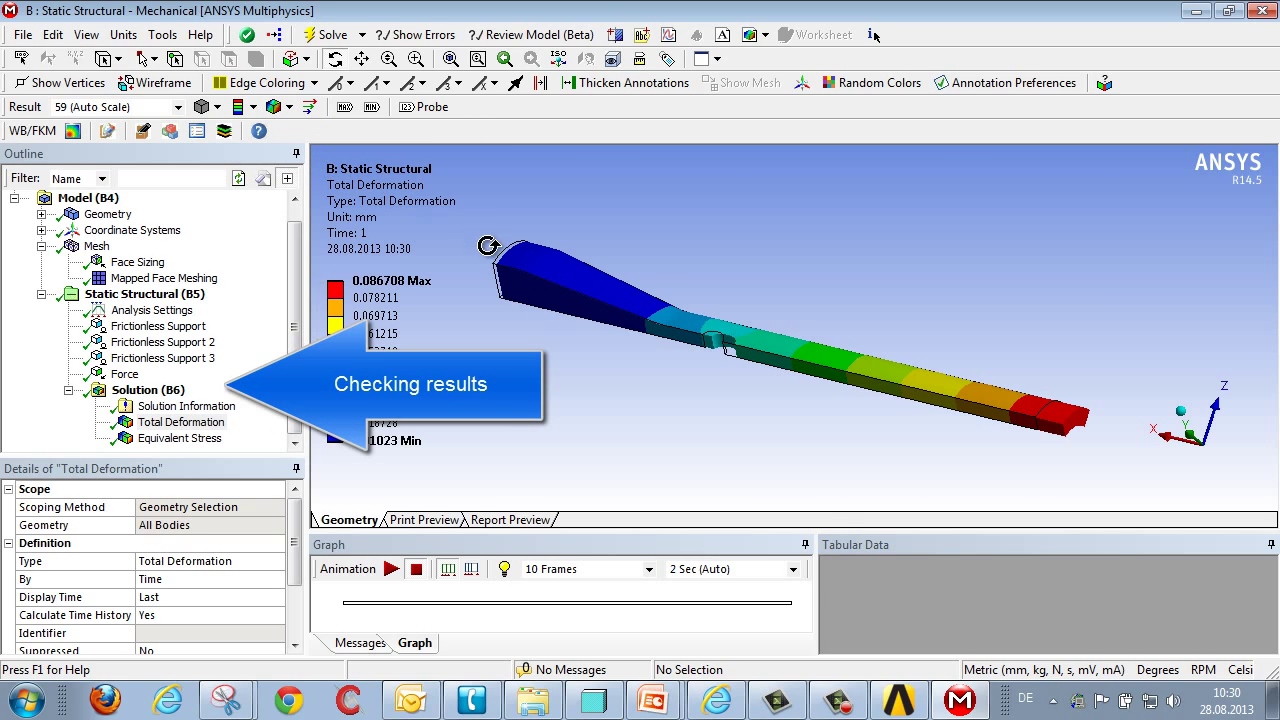
{"action": "left_click_drag", "start_coordinate": [487, 246], "coordinate": [876, 364]}
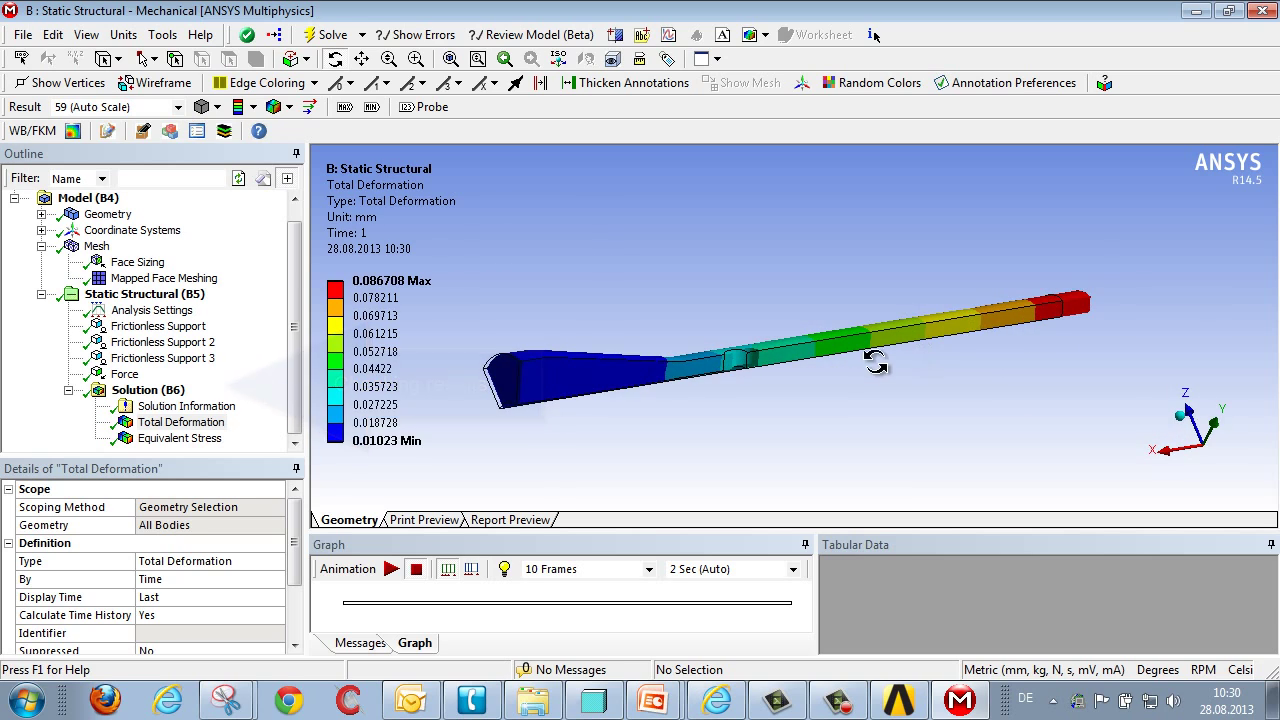
{"action": "left_click_drag", "start_coordinate": [609, 357], "coordinate": [605, 396]}
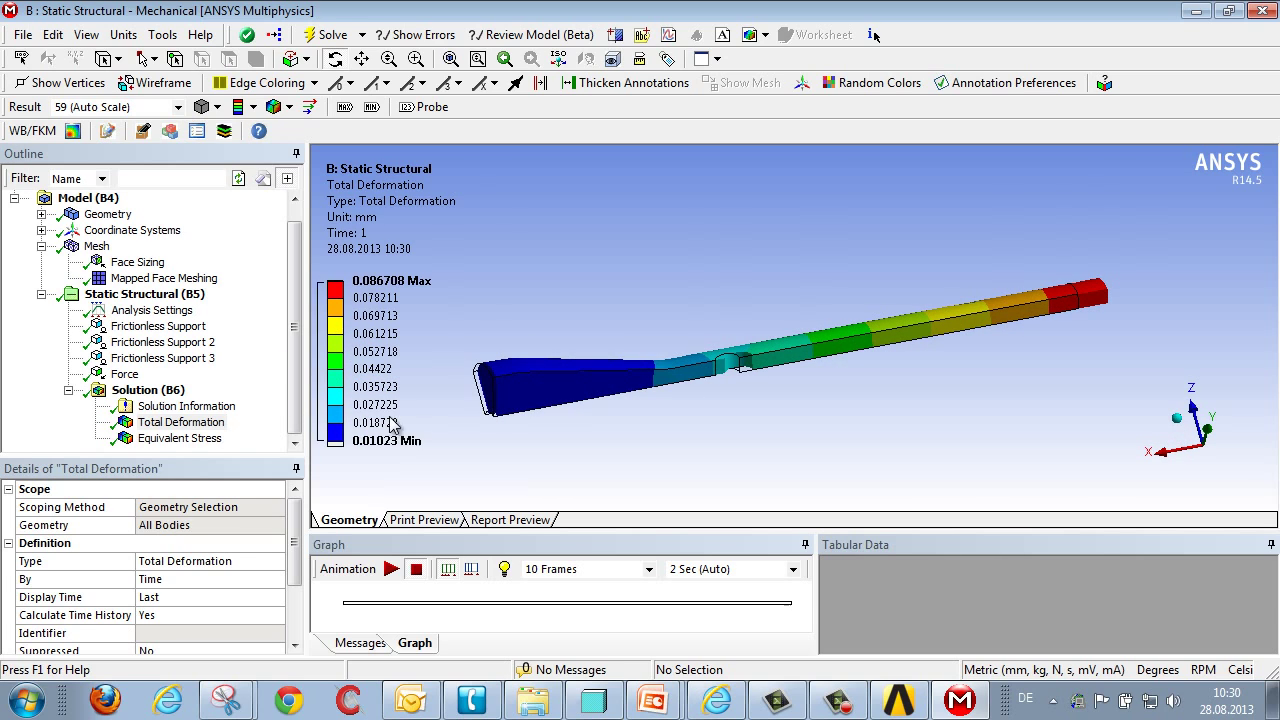
Display equivalent stress and zoom to the hole, peaking at 547.46 MPa
{"action": "left_click", "coordinate": [180, 437]}
{"action": "scroll", "coordinate": [415, 444], "scroll_direction": "up", "scroll_amount": 5}
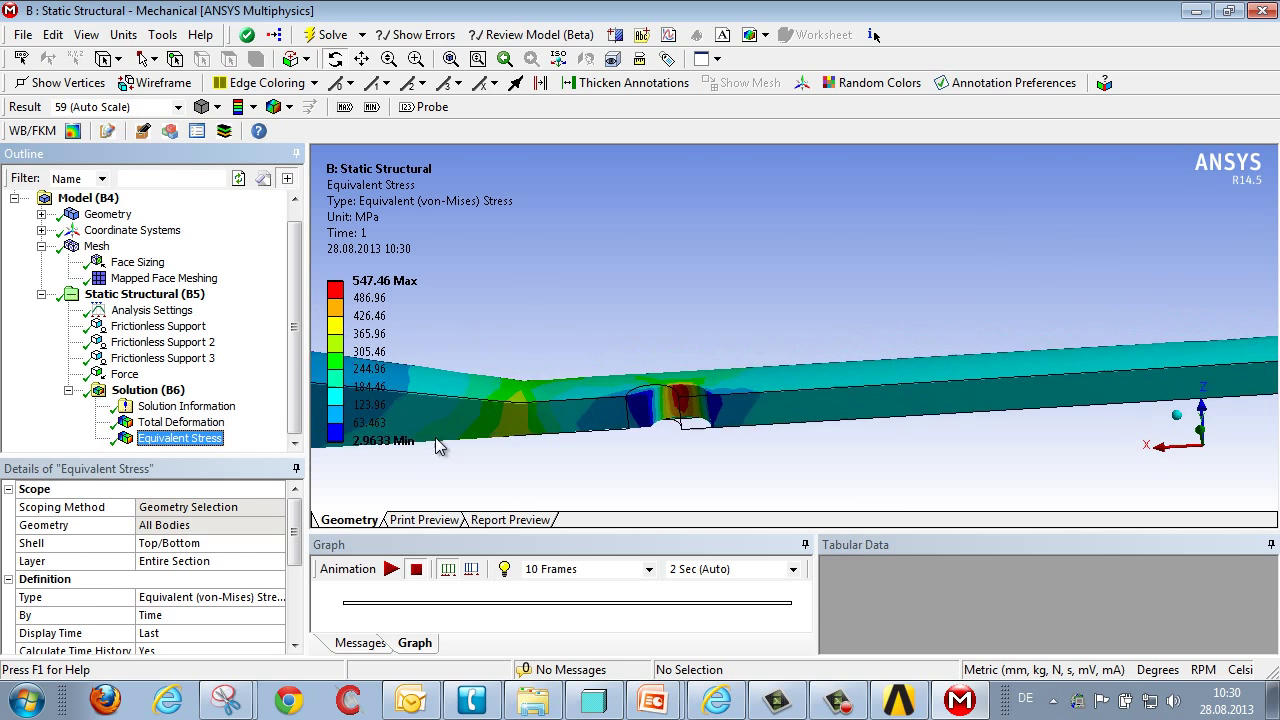
{"action": "left_click_drag", "start_coordinate": [437, 446], "coordinate": [654, 420]}
Duplicate Equivalent Stress, set the copy to Unaveraged, and evaluate it
{"action": "right_click", "coordinate": [226, 441]}
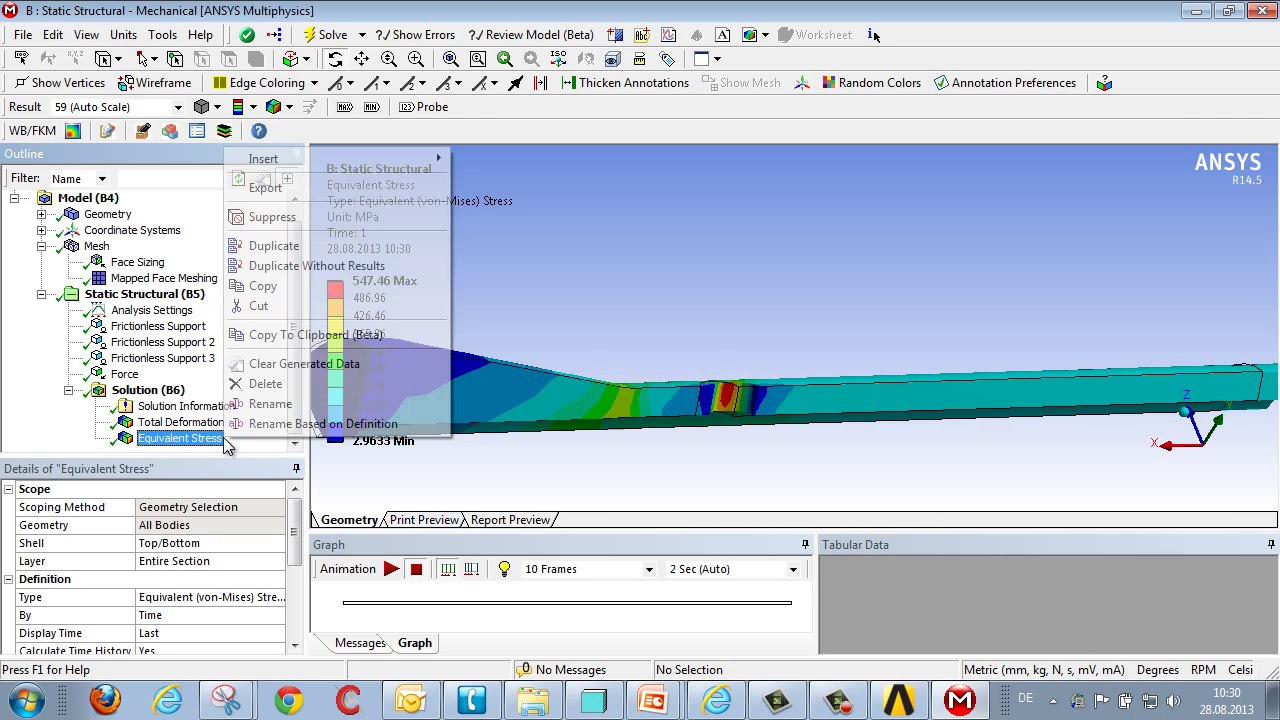
{"action": "left_click", "coordinate": [290, 246]}
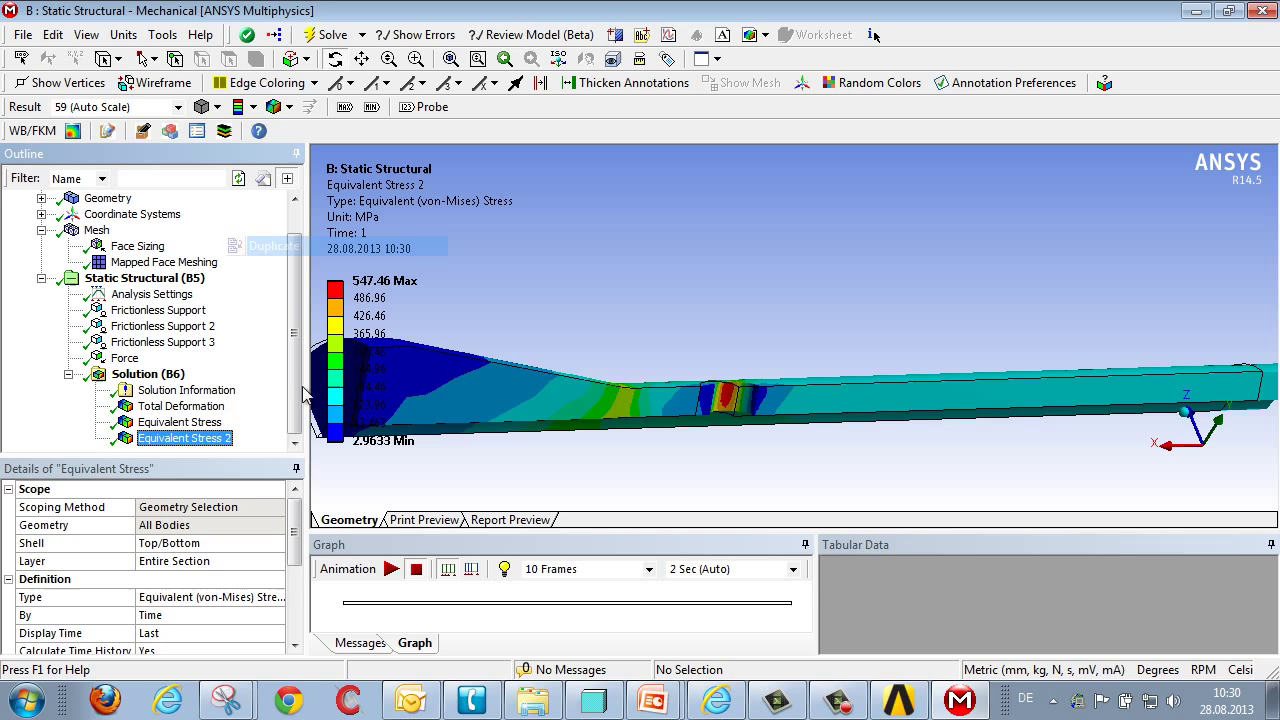
{"action": "scroll", "coordinate": [293, 556], "scroll_direction": "down", "scroll_amount": 2}
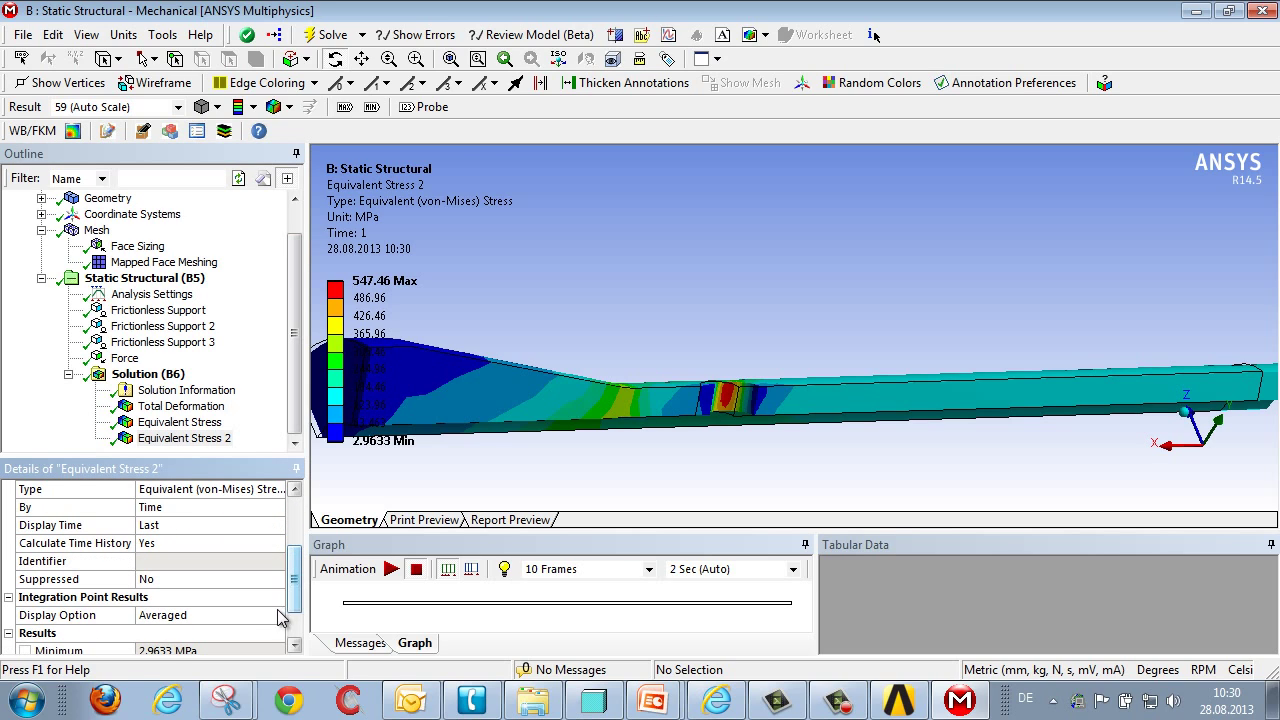
{"action": "left_click", "coordinate": [276, 616]}
{"action": "left_click", "coordinate": [276, 615]}
{"action": "left_click", "coordinate": [250, 640]}
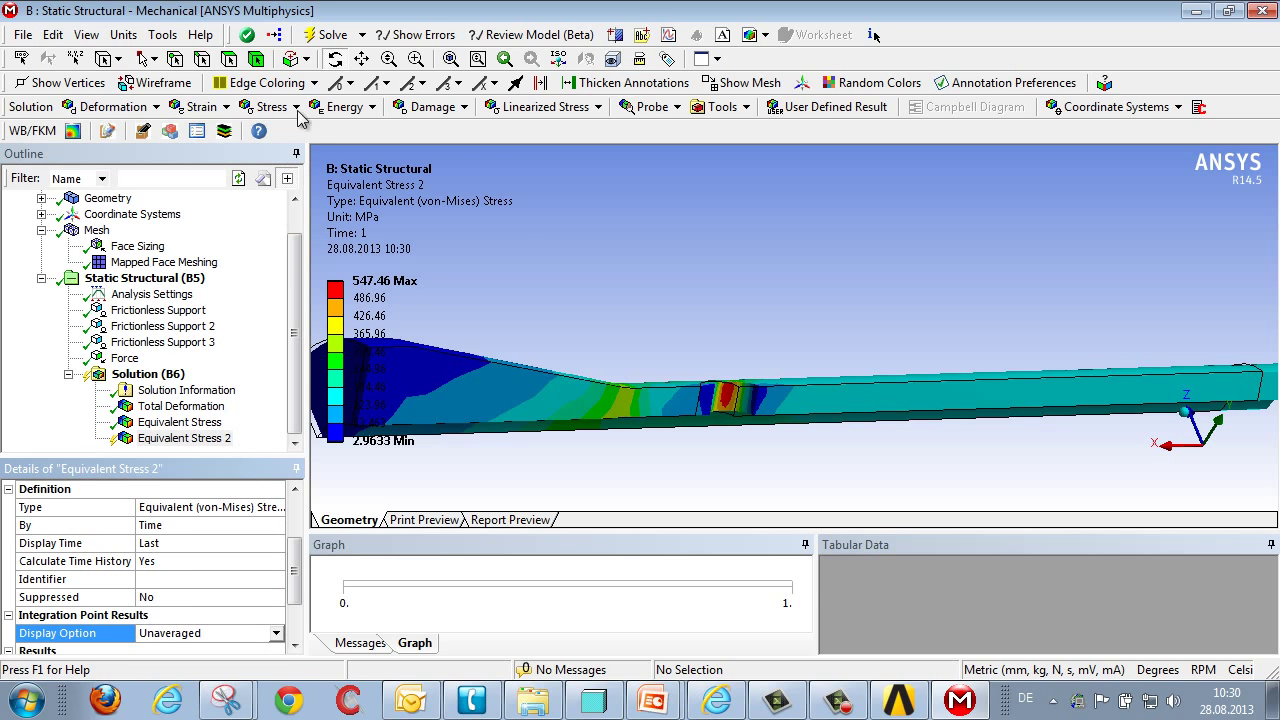
{"action": "left_click", "coordinate": [326, 34]}
Compare averaged 547.46 MPa against unaveraged 554.8 MPa, then select Solution (B6)
{"action": "left_click", "coordinate": [190, 423]}
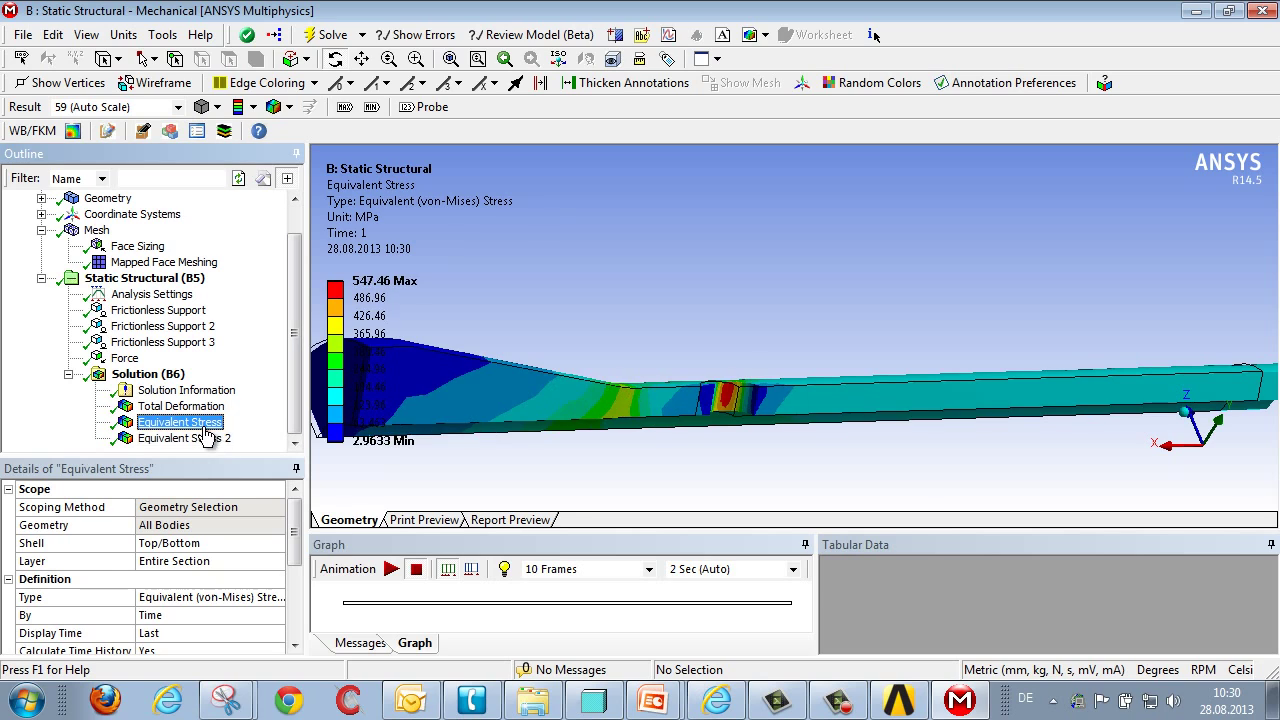
{"action": "left_click", "coordinate": [203, 439]}
{"action": "left_click", "coordinate": [203, 426]}
{"action": "left_click", "coordinate": [203, 439]}
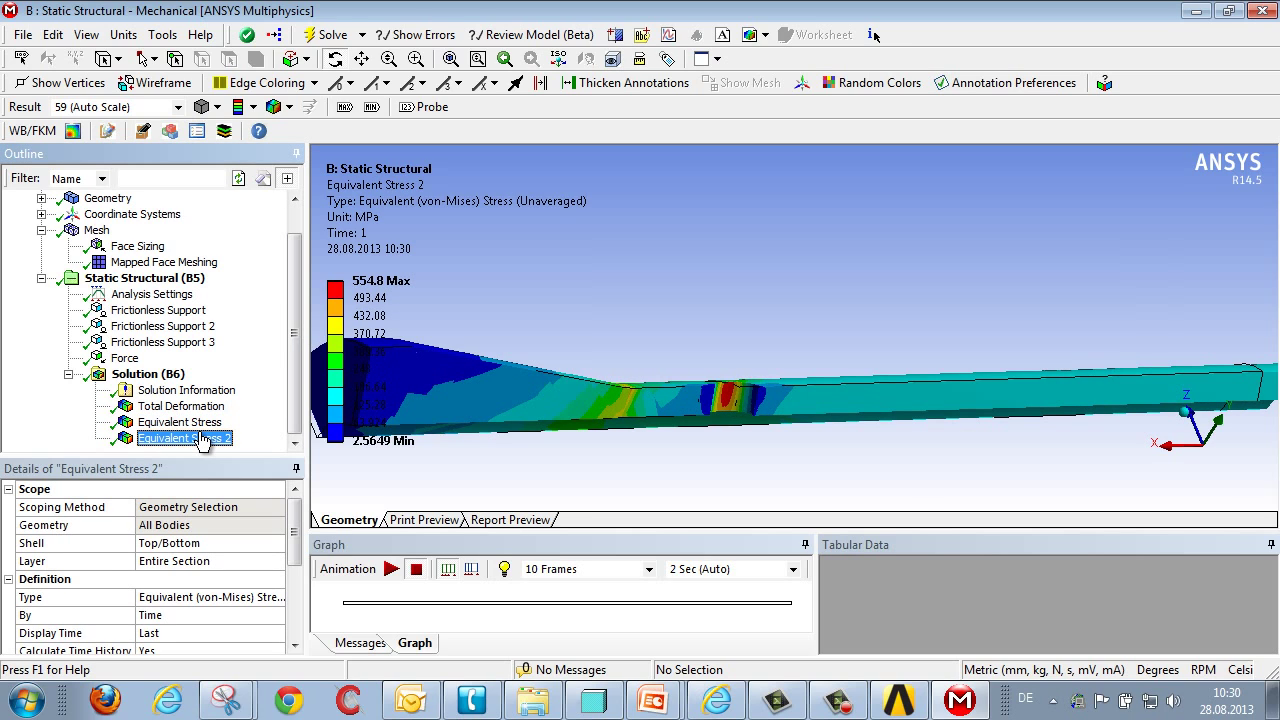
{"action": "left_click", "coordinate": [150, 374]}
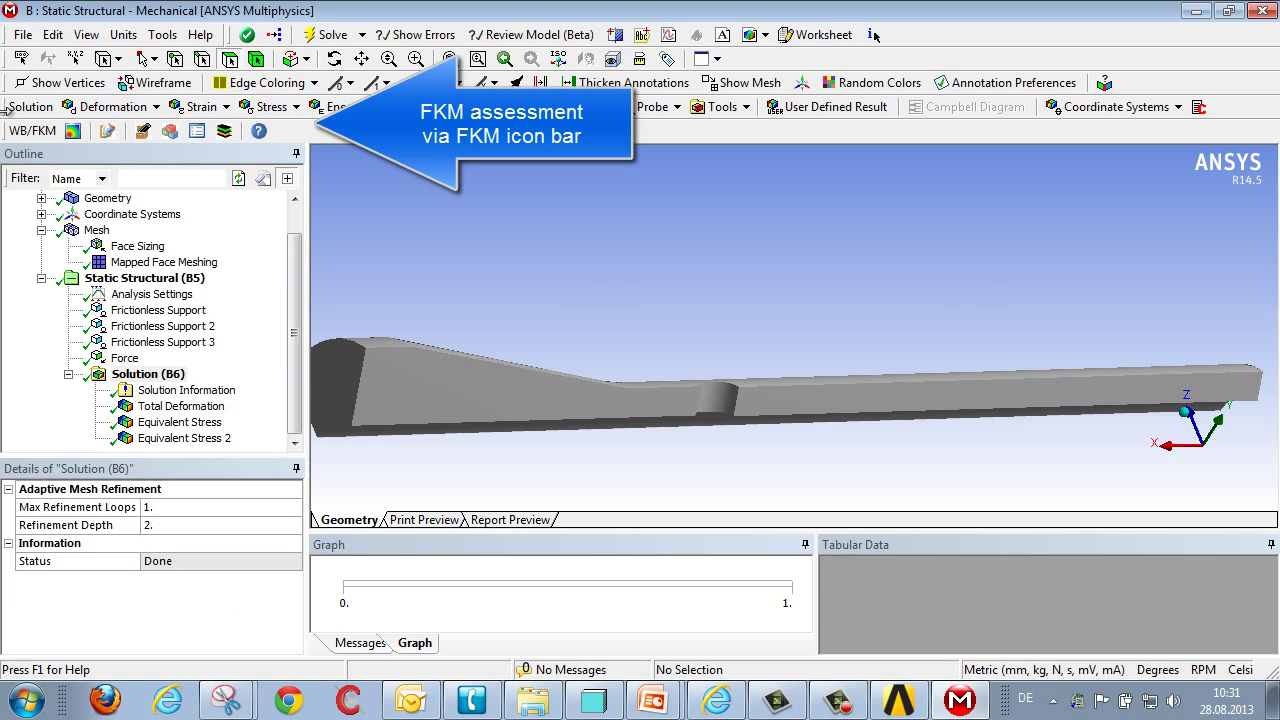
Add an FKM assessment with LoadStep 1 defined as a pulsating load case
{"action": "left_click", "coordinate": [77, 133]}
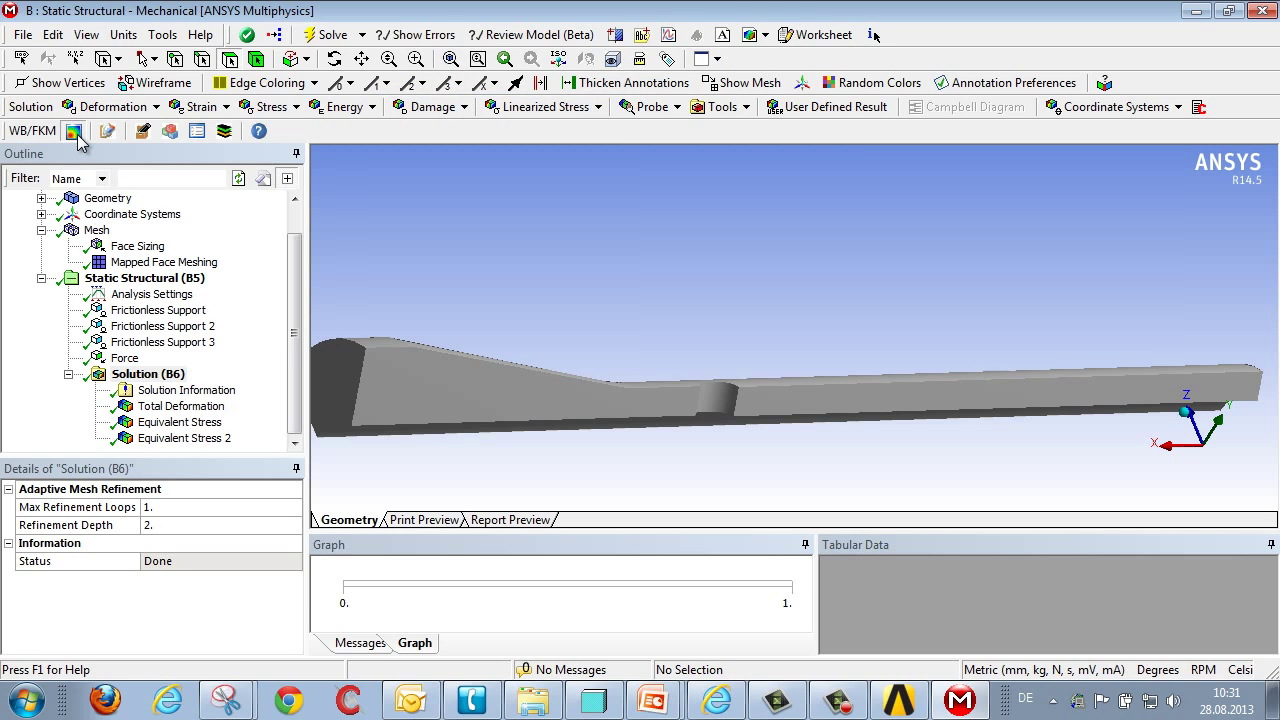
{"action": "left_click", "coordinate": [180, 545]}
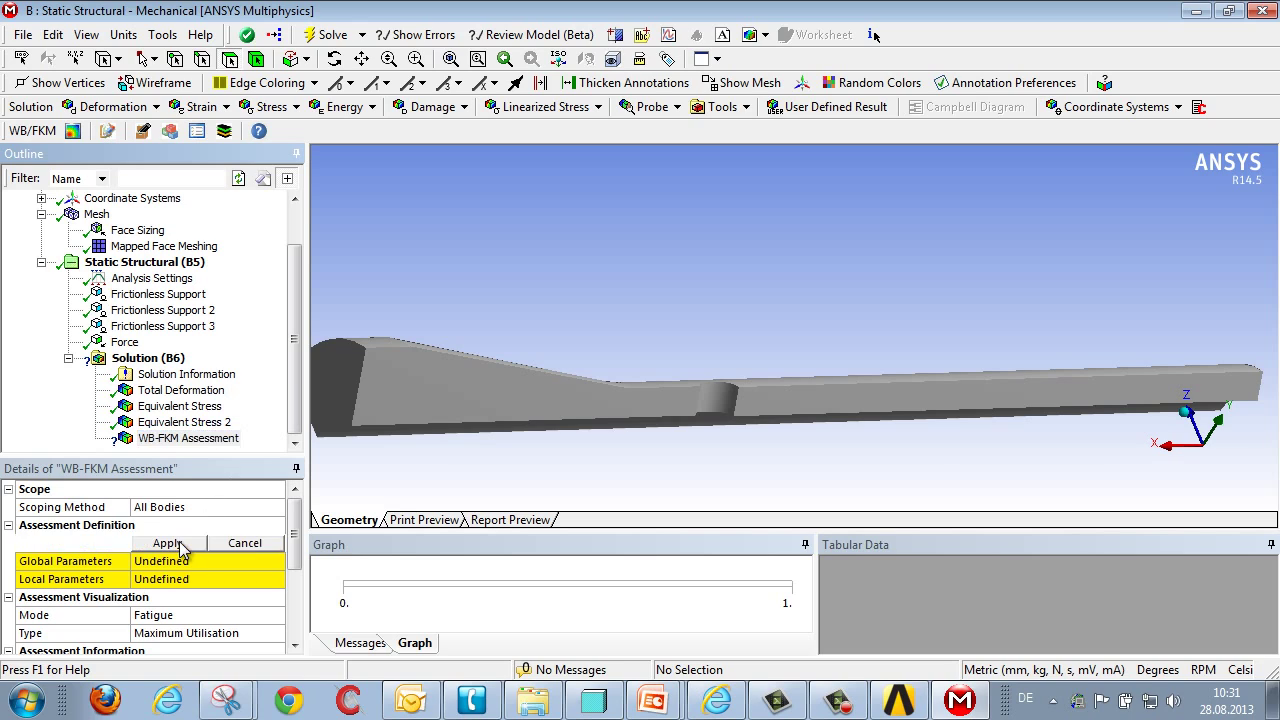
{"action": "left_click", "coordinate": [199, 547]}
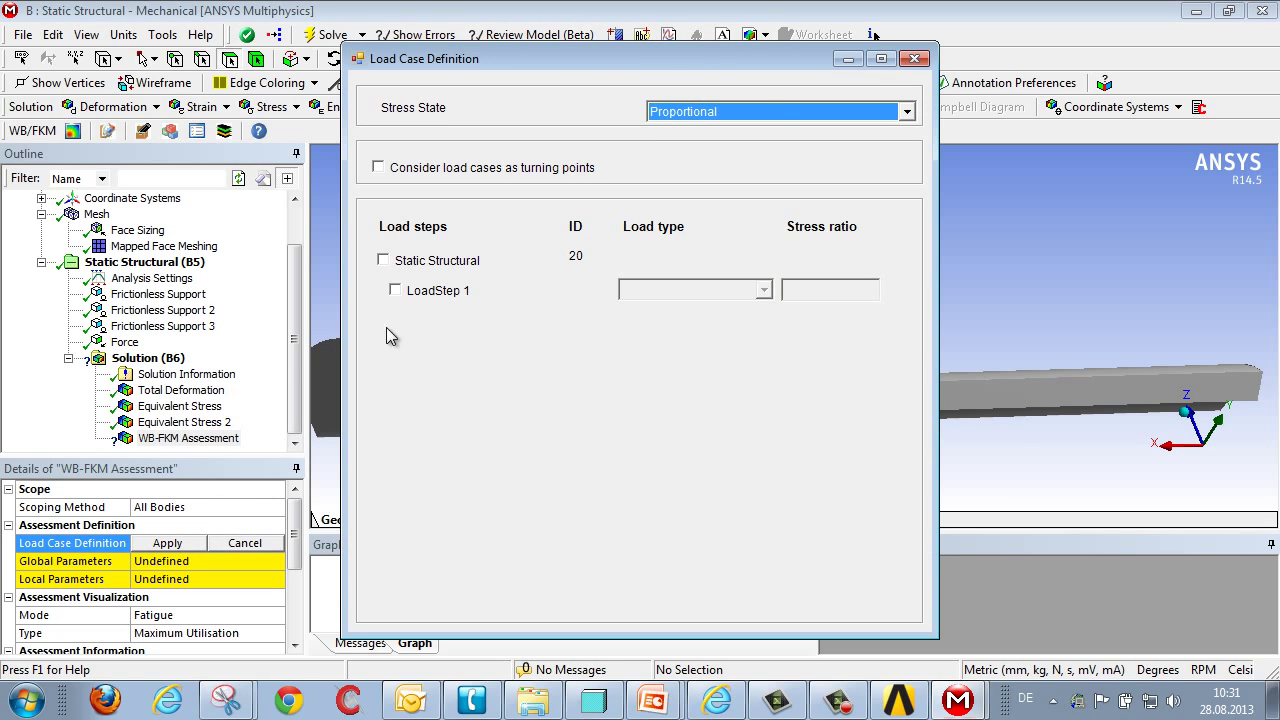
{"action": "left_click", "coordinate": [395, 290]}
{"action": "left_click", "coordinate": [767, 292]}
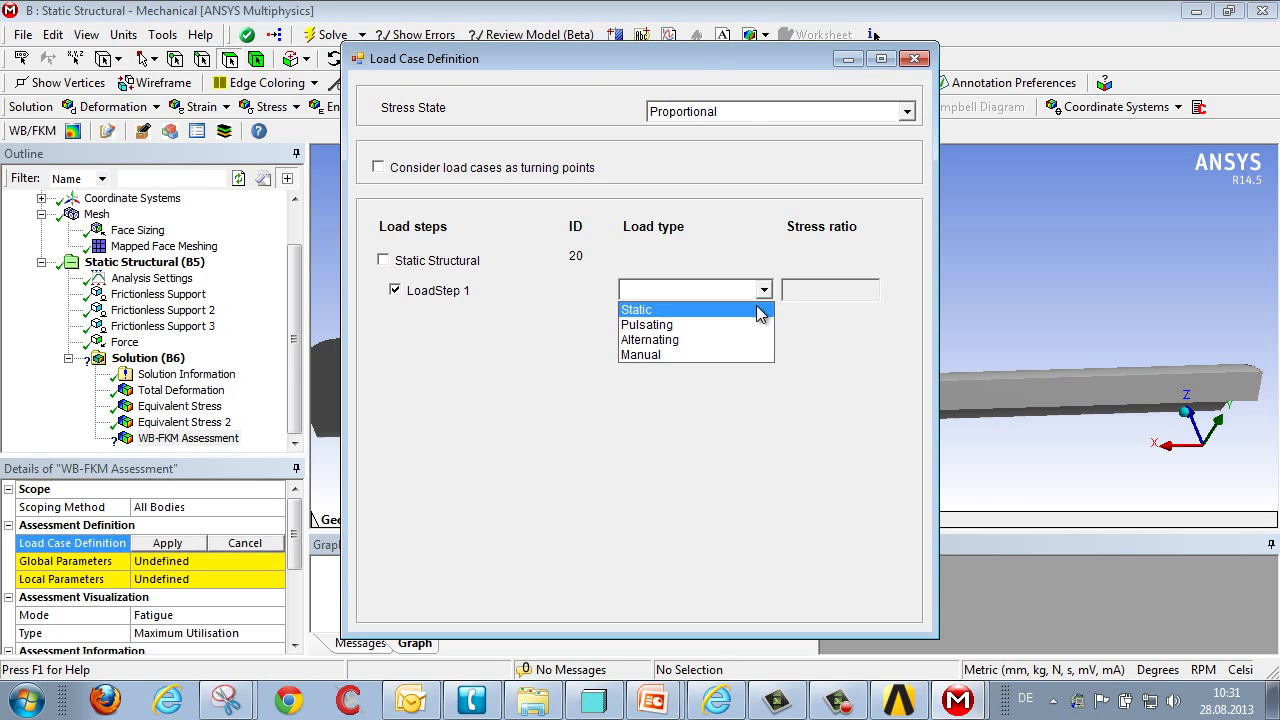
{"action": "left_click", "coordinate": [723, 326]}
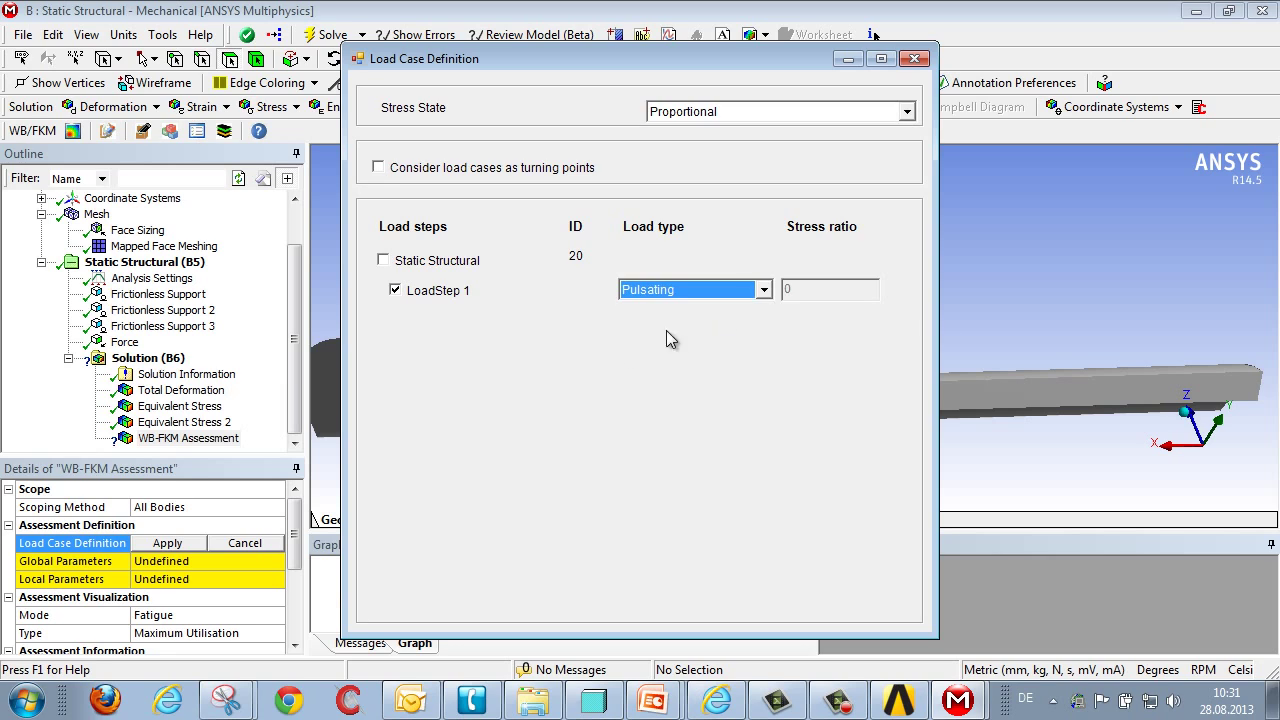
{"action": "left_click", "coordinate": [156, 546]}
Apply the FKM global parameters
{"action": "left_click", "coordinate": [145, 562]}
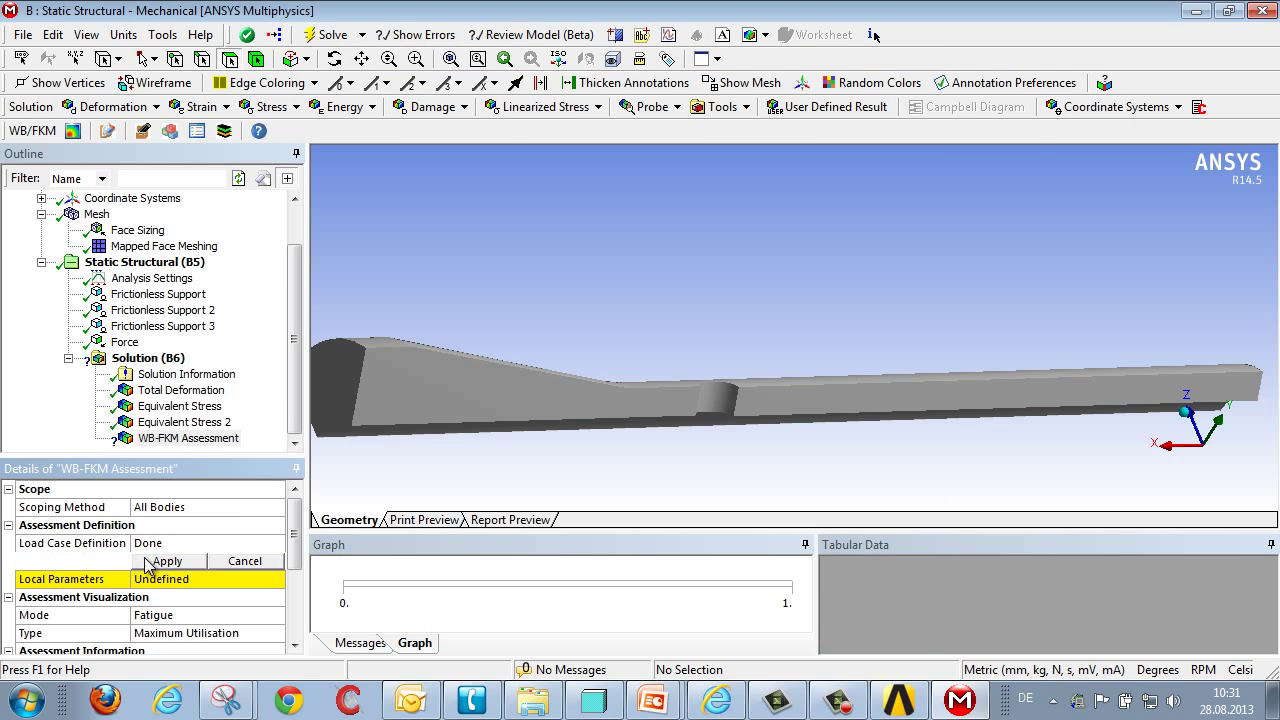
{"action": "left_click", "coordinate": [149, 562]}
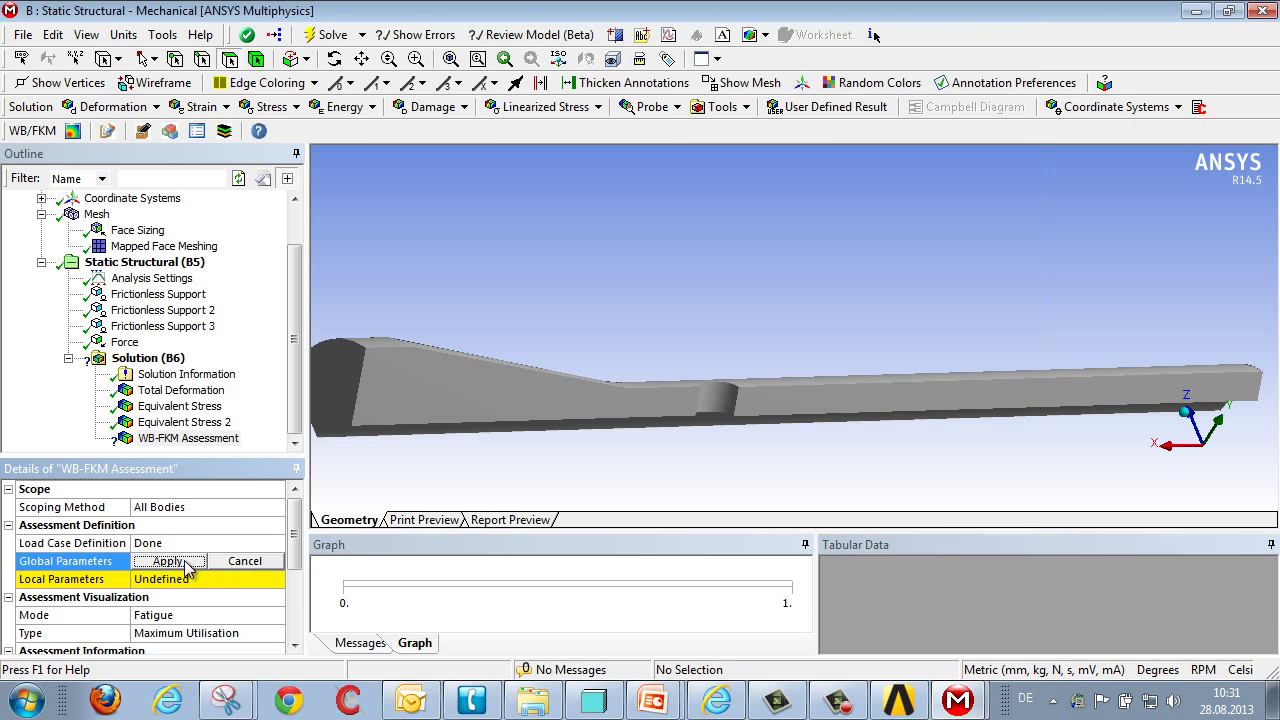
{"action": "left_click", "coordinate": [192, 565]}
Set the local parameters' material to 42CrMo4
{"action": "left_click", "coordinate": [186, 583]}
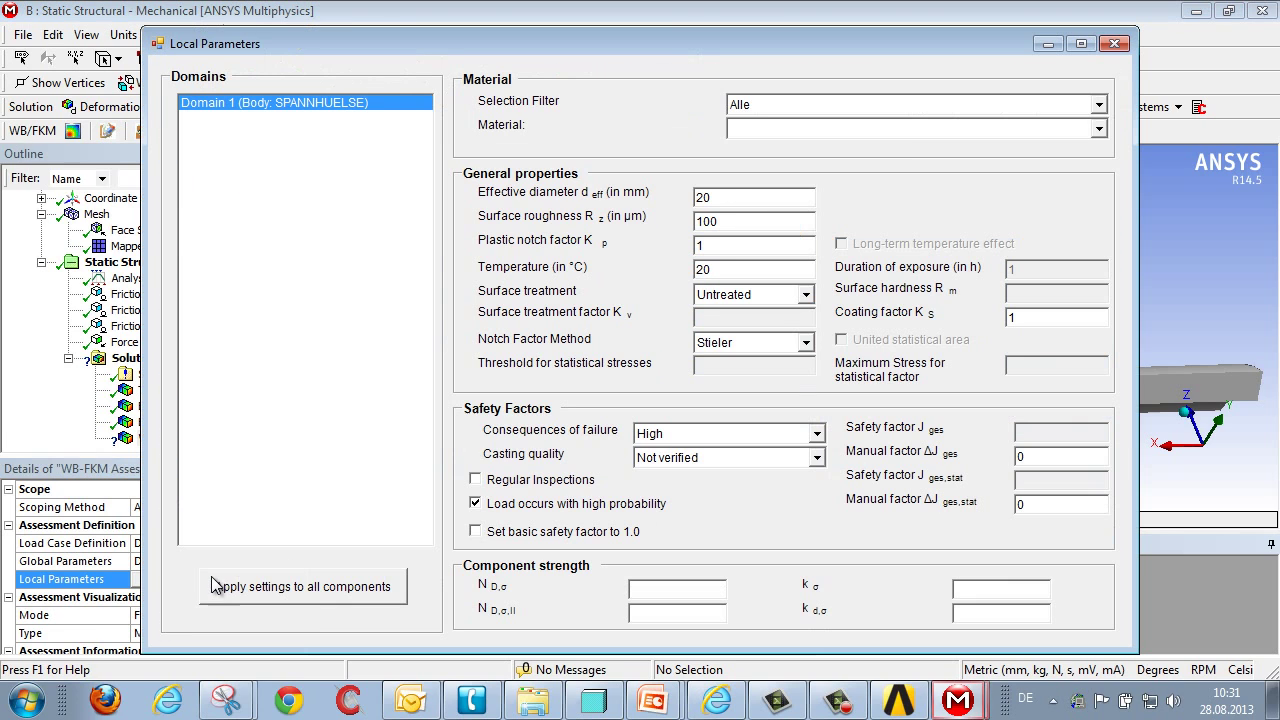
{"action": "left_click", "coordinate": [894, 130]}
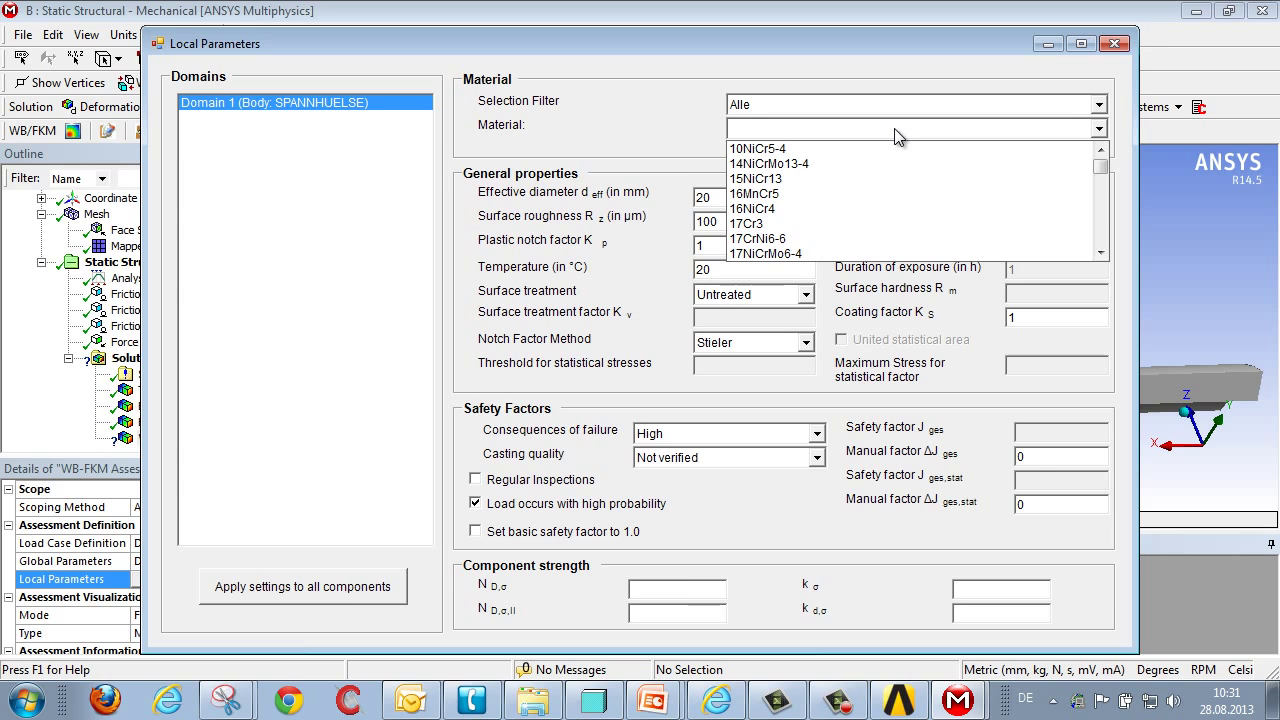
{"action": "key", "text": "2"}
{"action": "key", "text": "0"}
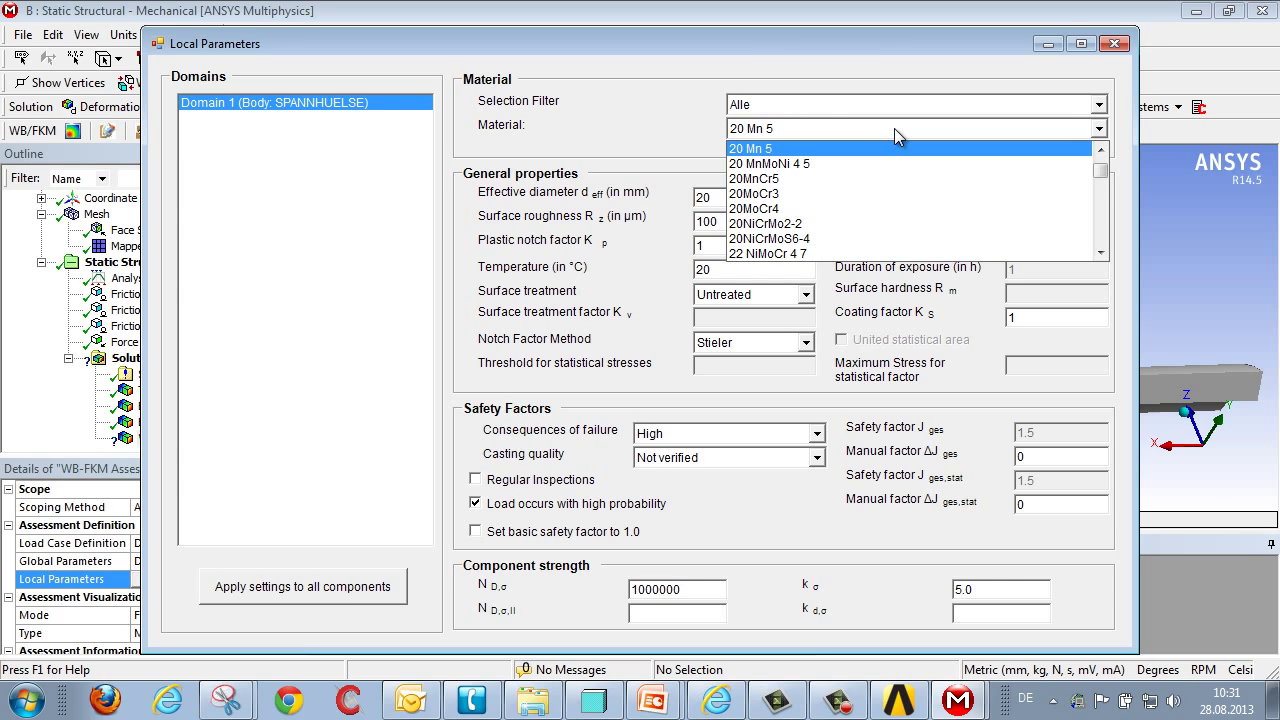
{"action": "key", "text": "4"}
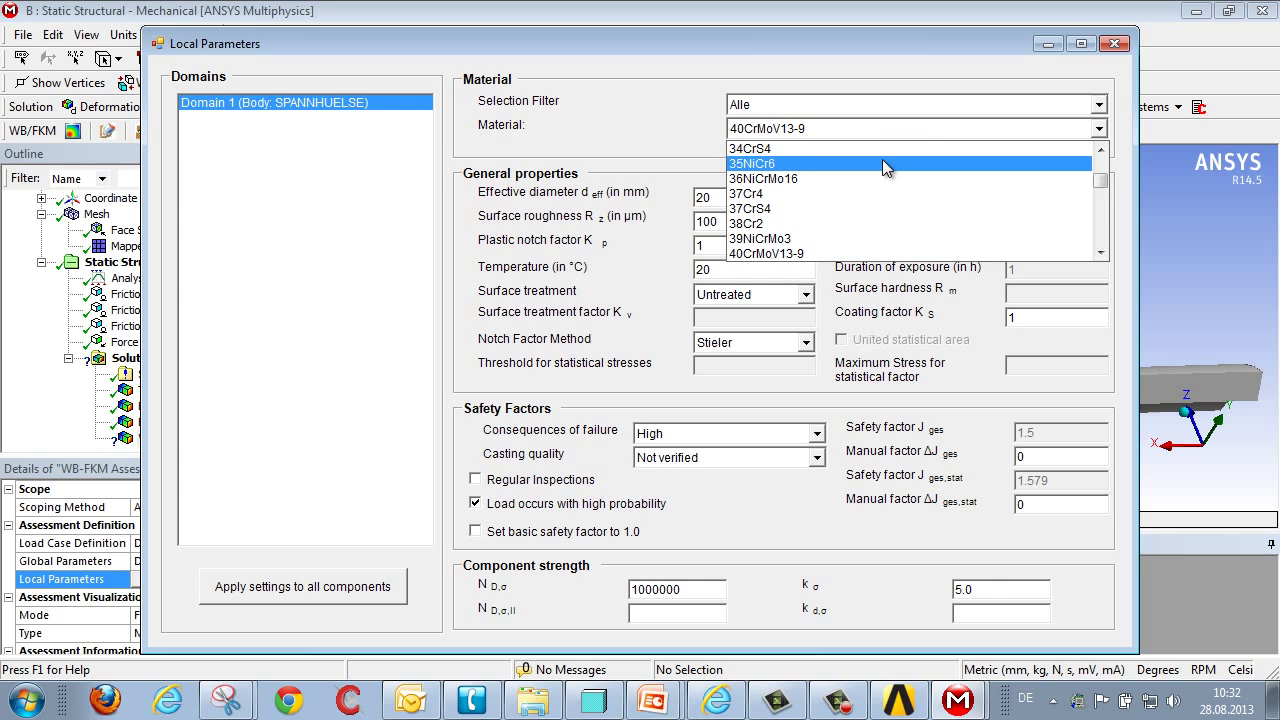
{"action": "key", "text": "4"}
{"action": "key", "text": "Down"}
{"action": "key", "text": "Down"}
{"action": "key", "text": "Down"}
{"action": "key", "text": "Down"}
{"action": "key", "text": "Down"}
{"action": "key", "text": "Down"}
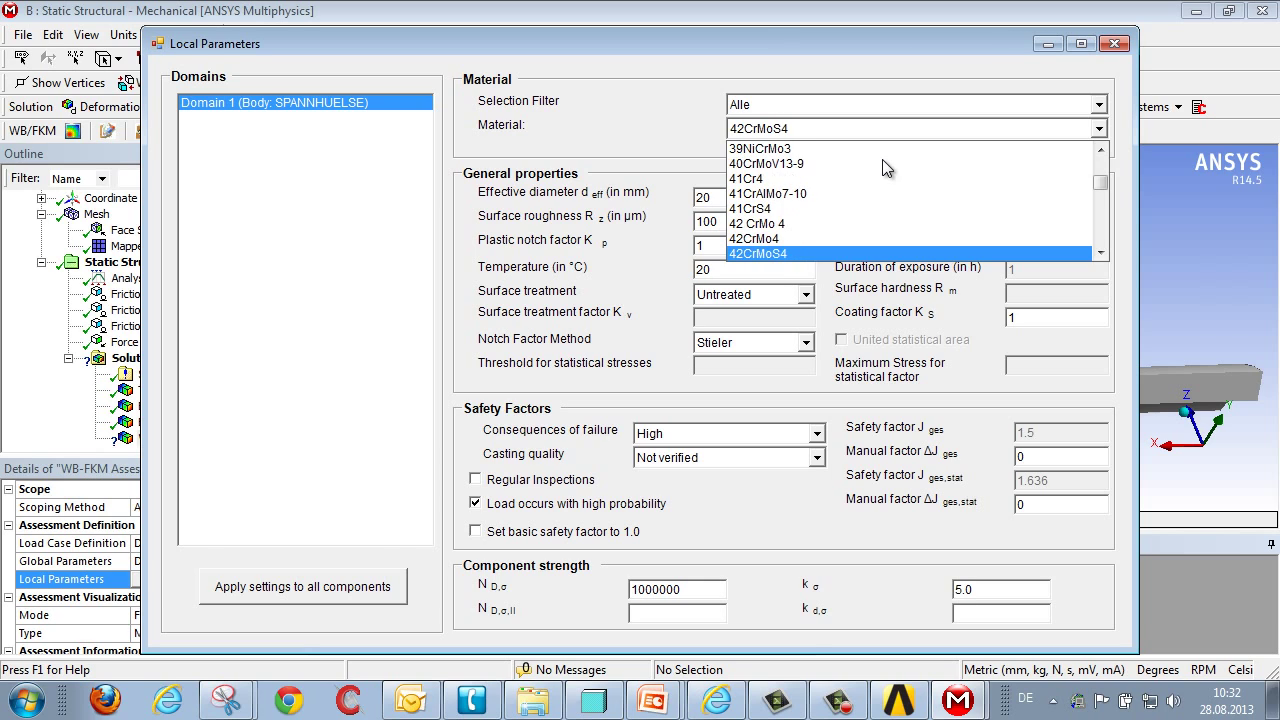
{"action": "left_click", "coordinate": [866, 238]}
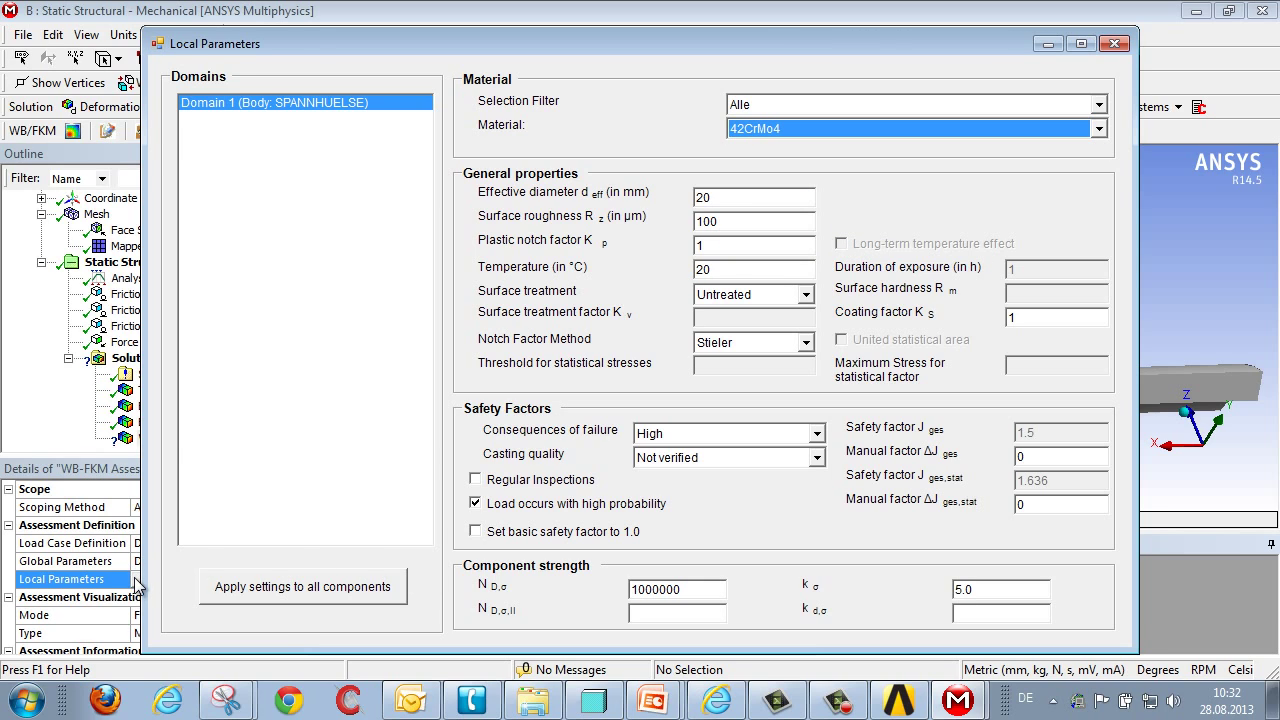
{"action": "key", "text": "Escape"}
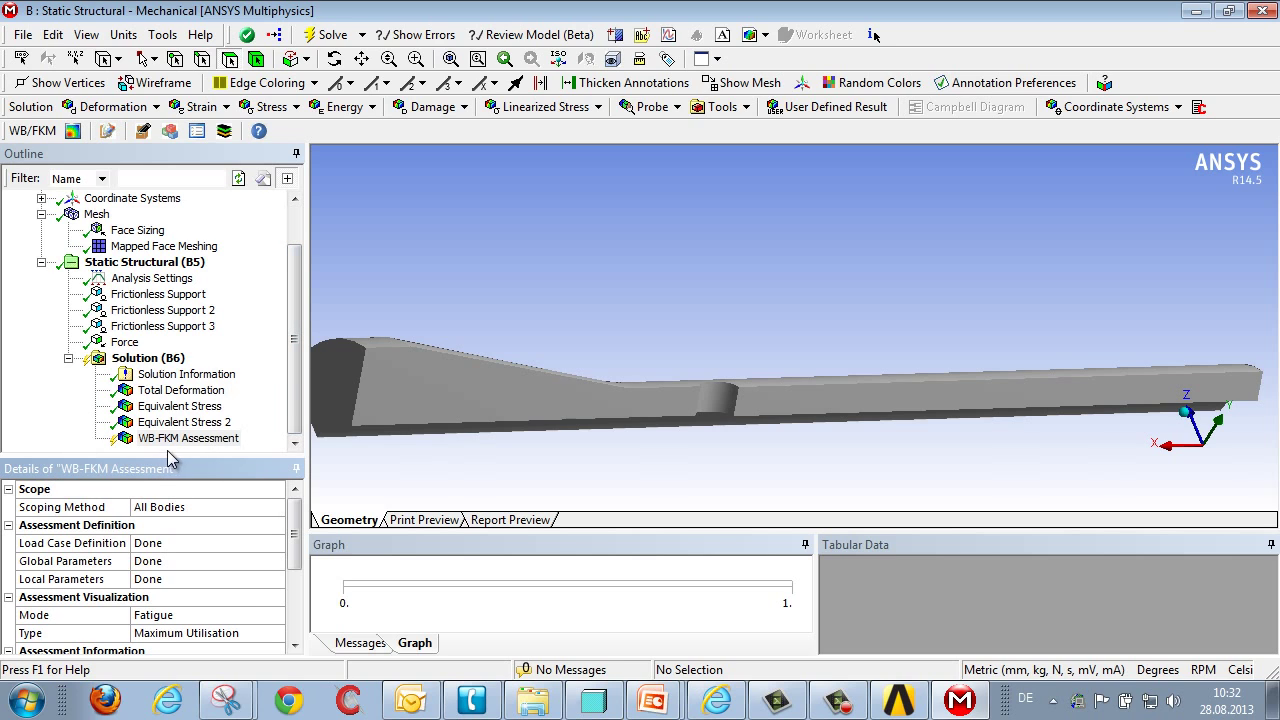
Solve the FKM assessment and orbit to the 124.71 utilization maximum near the notch
{"action": "left_click", "coordinate": [333, 34]}
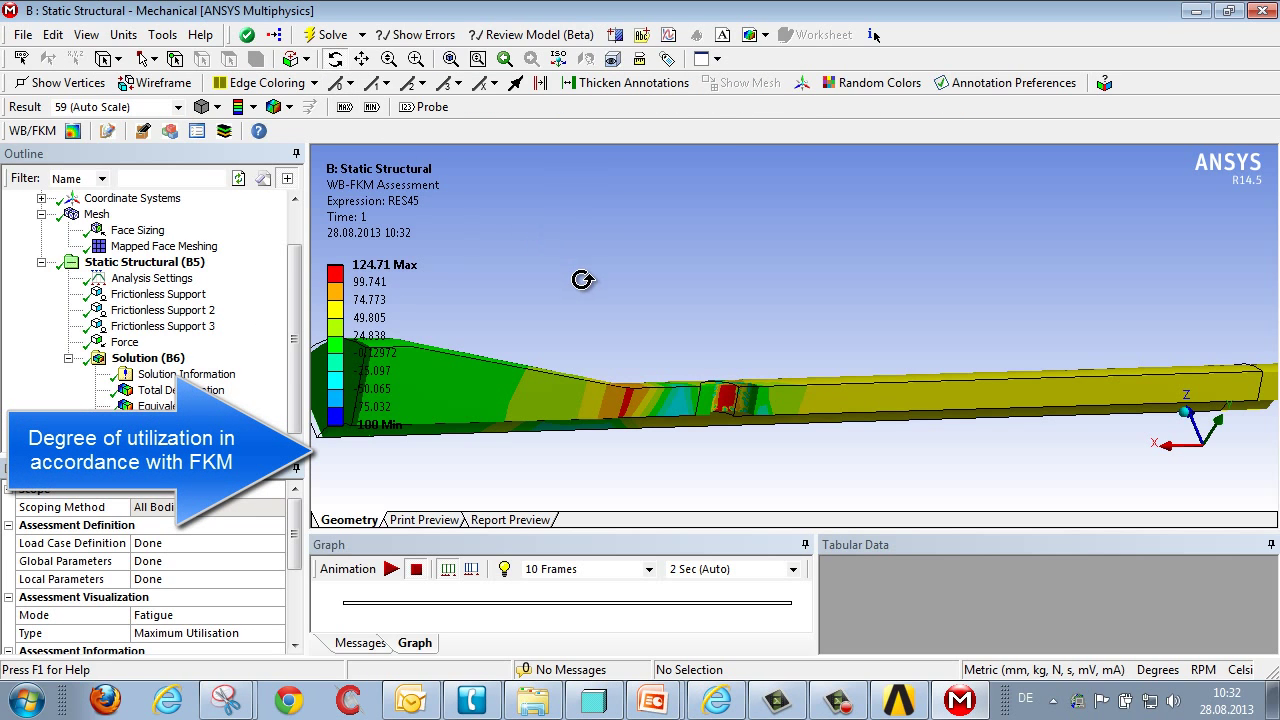
{"action": "mouse_move", "coordinate": [702, 370]}
{"action": "left_mouse_down"}
{"action": "mouse_move", "coordinate": [678, 402]}
{"action": "mouse_move", "coordinate": [725, 355]}
{"action": "mouse_move", "coordinate": [745, 370]}
{"action": "mouse_move", "coordinate": [685, 382]}
{"action": "left_mouse_up"}
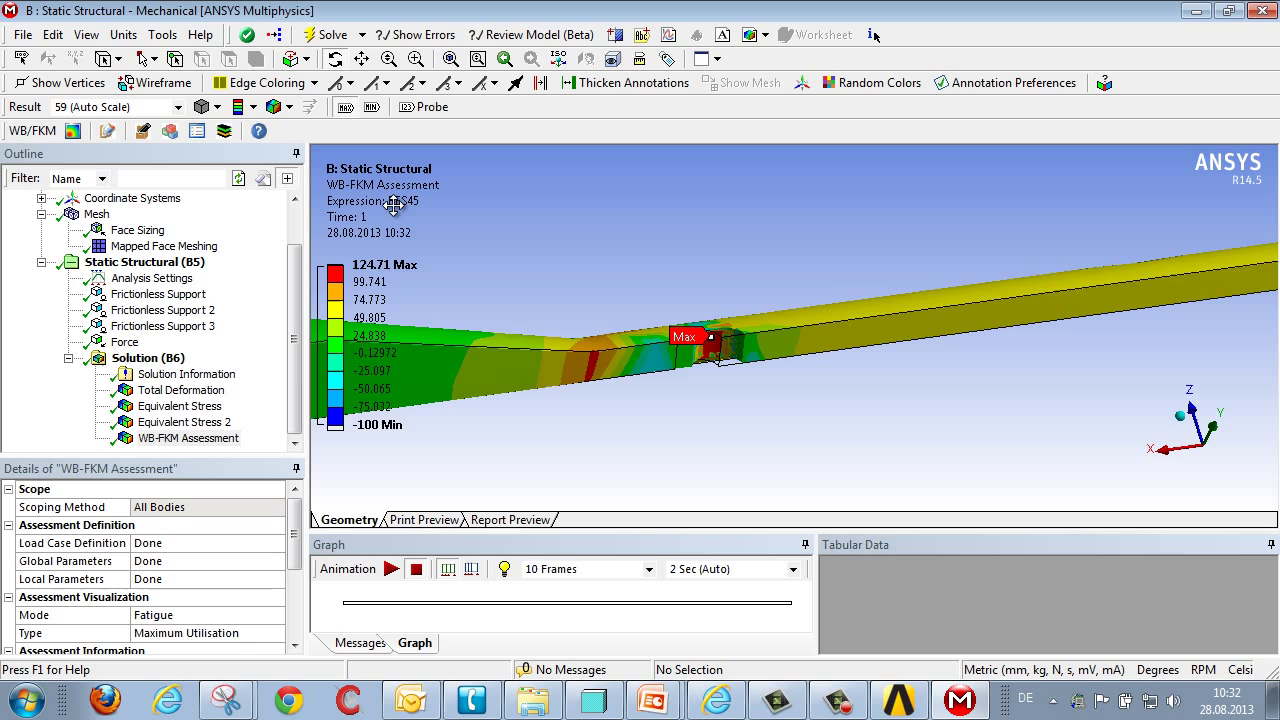
{"action": "left_click_drag", "start_coordinate": [390, 200], "coordinate": [522, 296]}
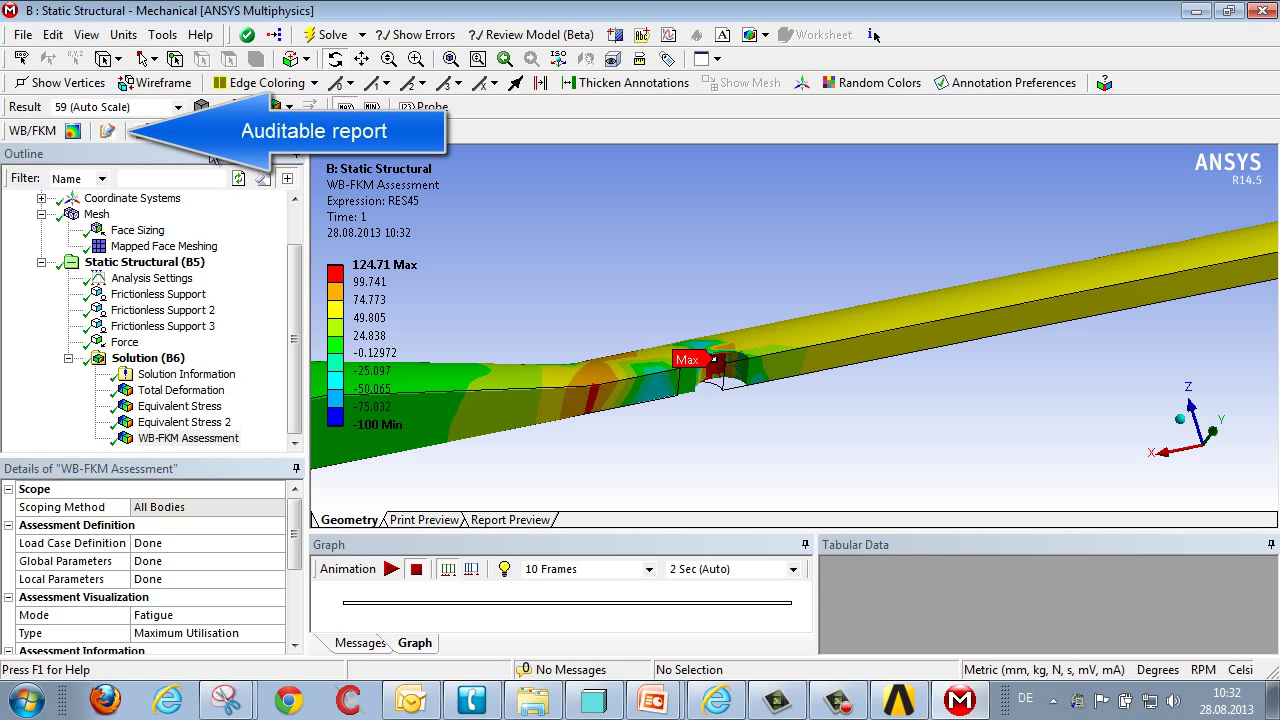
Create a Critical Nodes FKM report for the WB-FKM Assessment (ID:45) result
{"action": "left_click", "coordinate": [107, 131]}
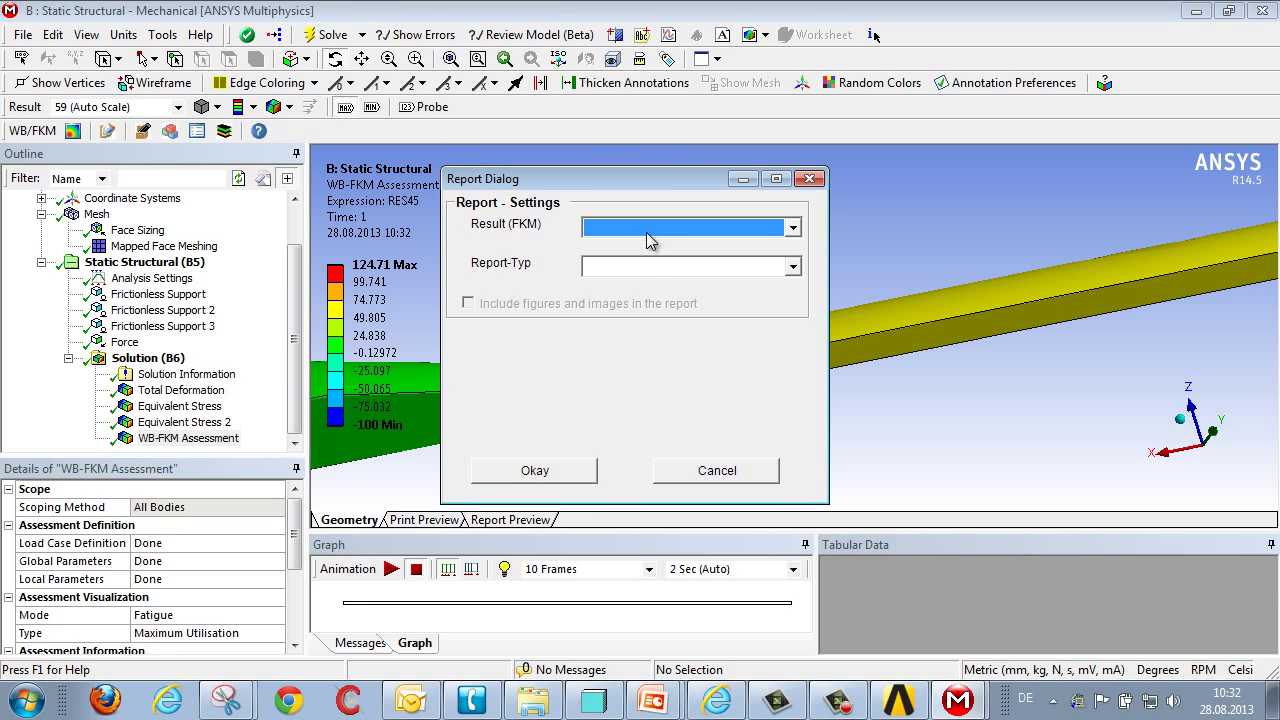
{"action": "left_click", "coordinate": [647, 234]}
{"action": "left_click", "coordinate": [647, 247]}
{"action": "left_click", "coordinate": [645, 267]}
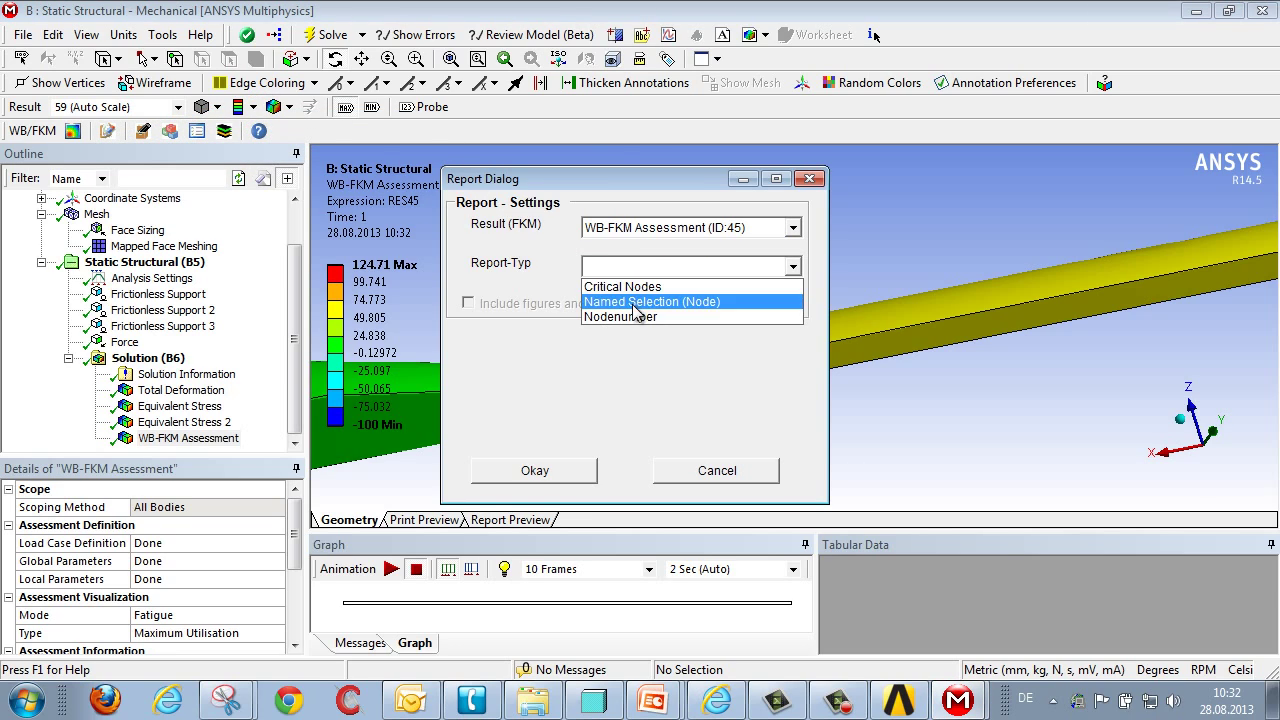
{"action": "left_click", "coordinate": [624, 287]}
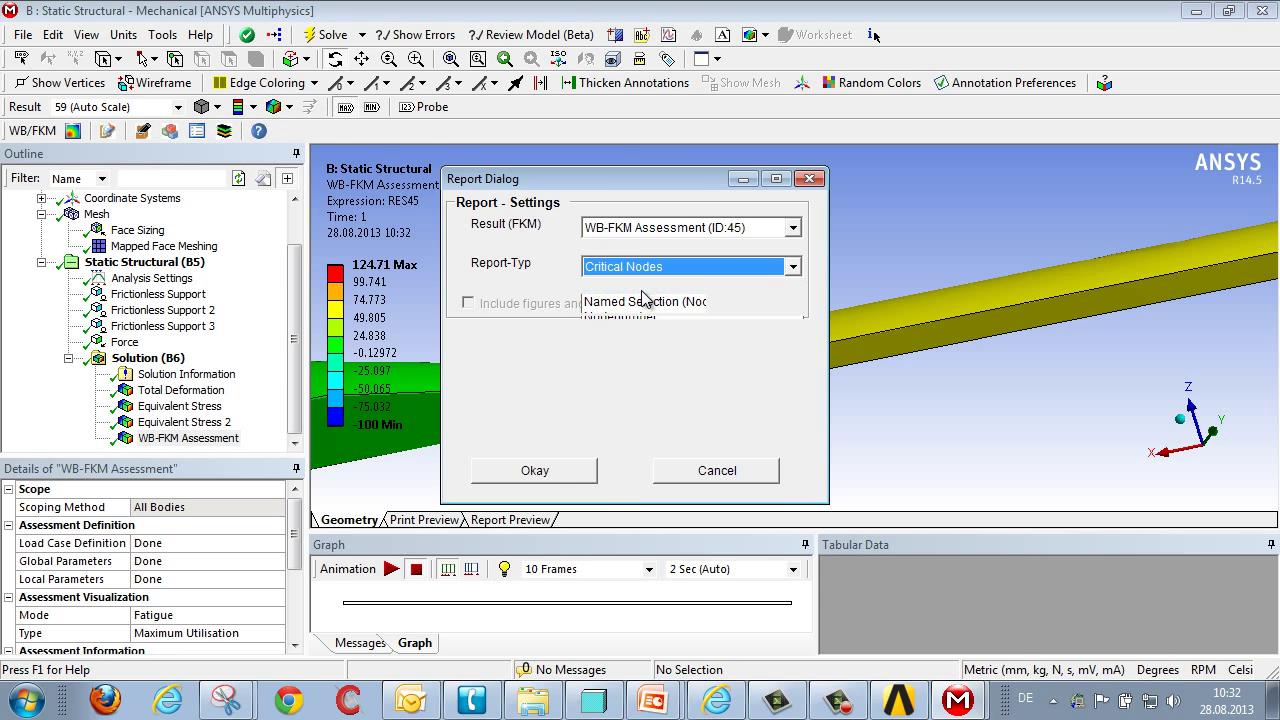
{"action": "left_click", "coordinate": [535, 471]}
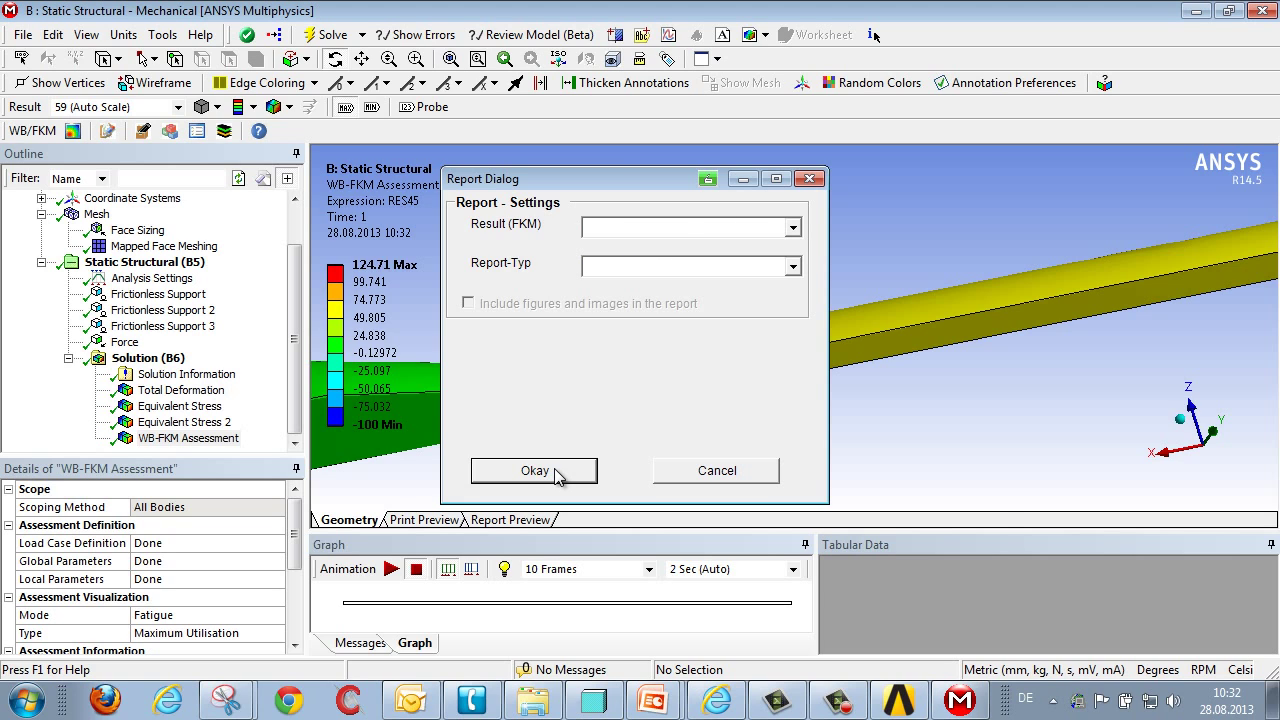